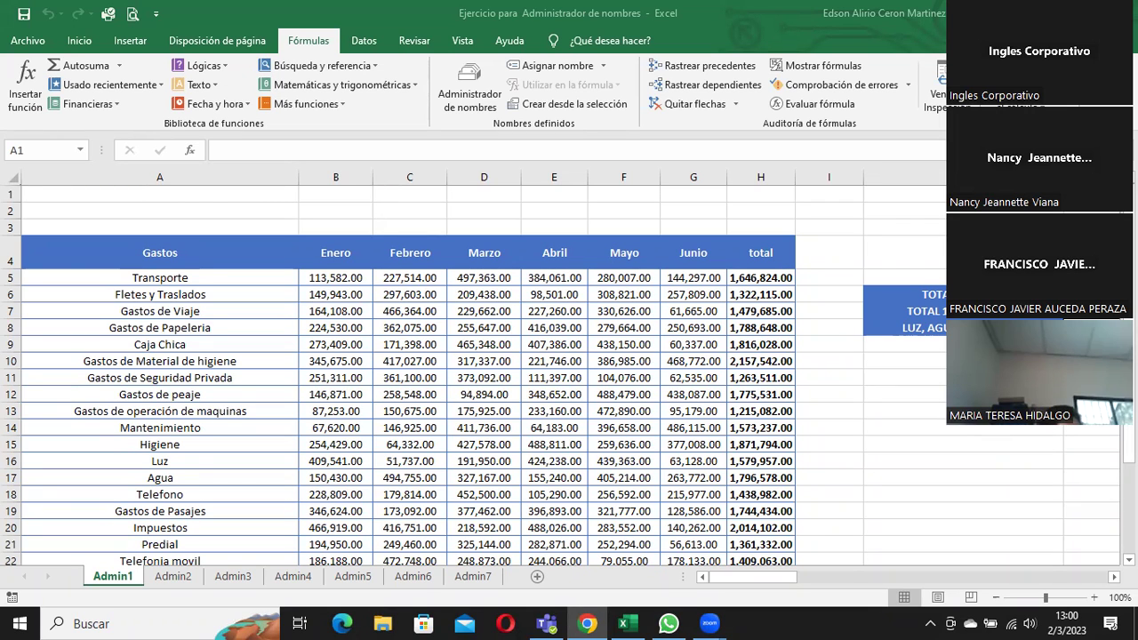
Step: Switch from Excel to the Chrome lesson 2.5 'Administrador de nombres'
key("alt+Tab")
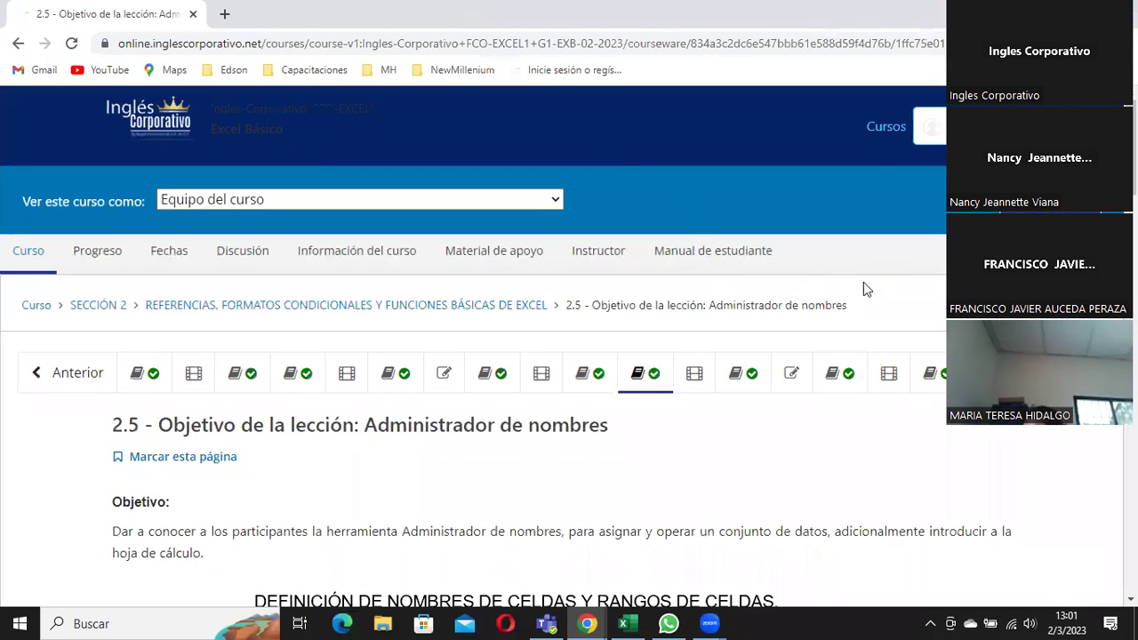
scroll(474, 355, "down", 3)
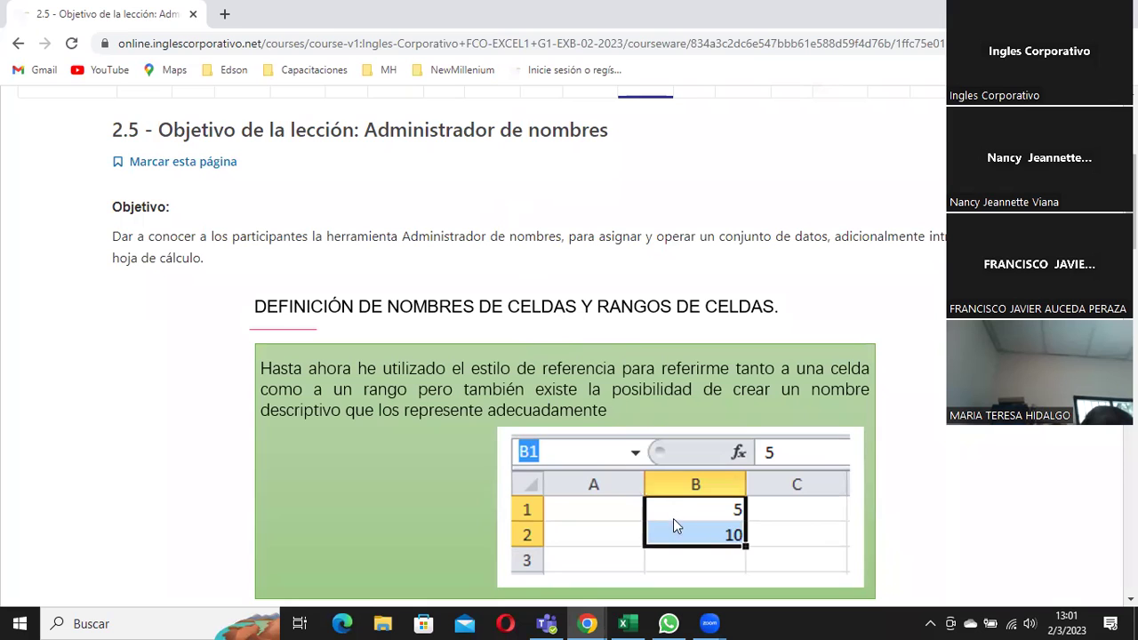
scroll(674, 520, "down", 1)
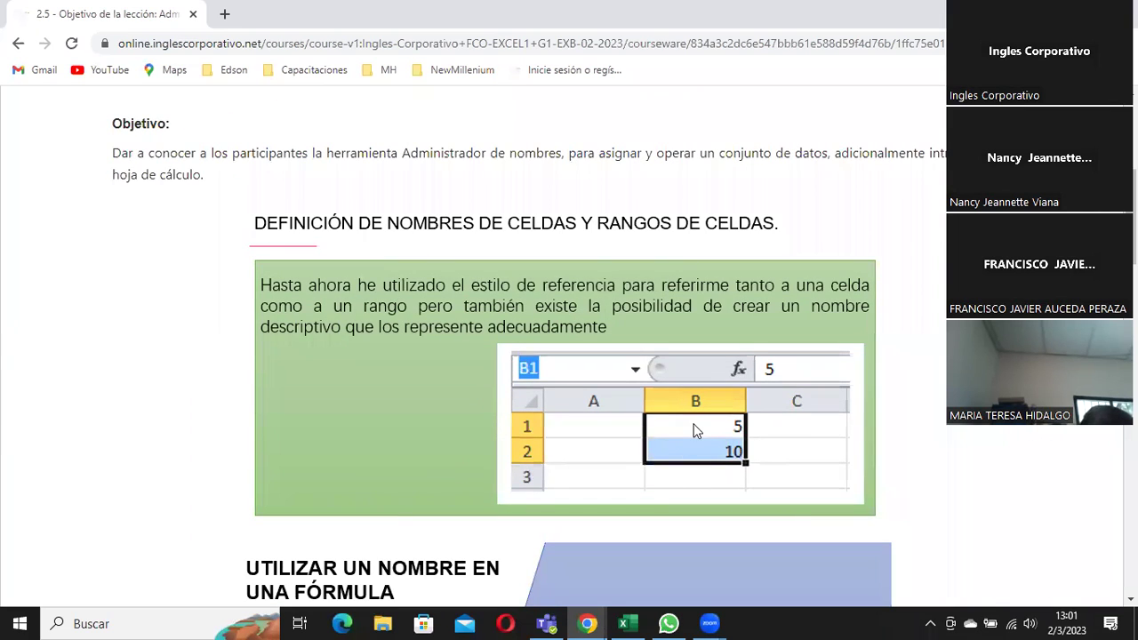
scroll(692, 427, "down", 2)
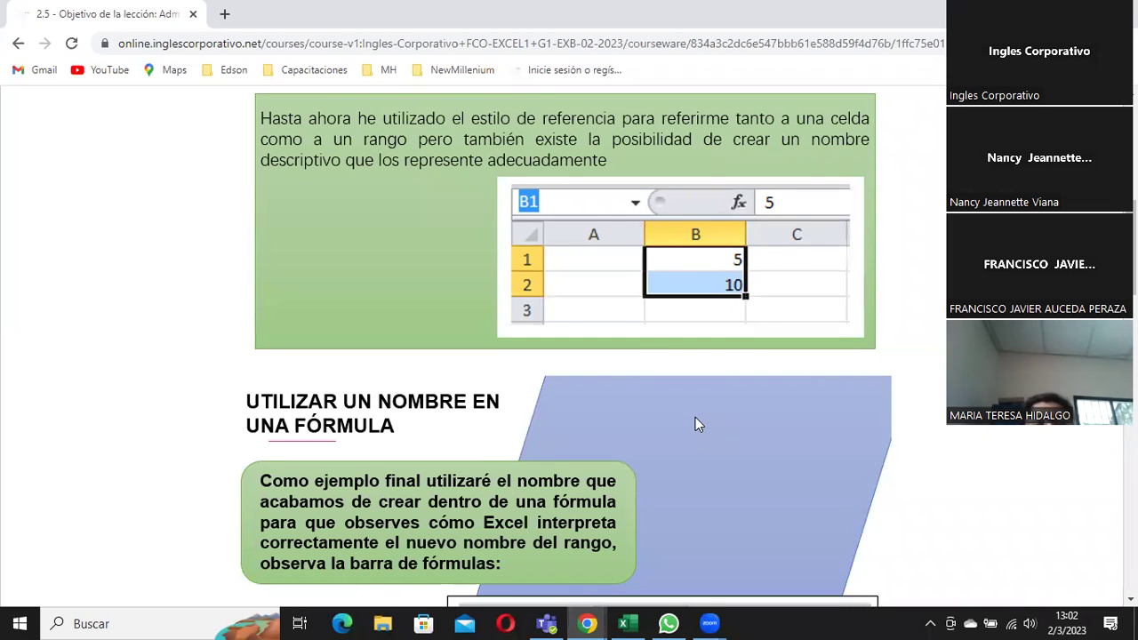
Step: Read through the lesson's SUMA name examples, then return to the Excel expense workbook
scroll(657, 423, "down", 3)
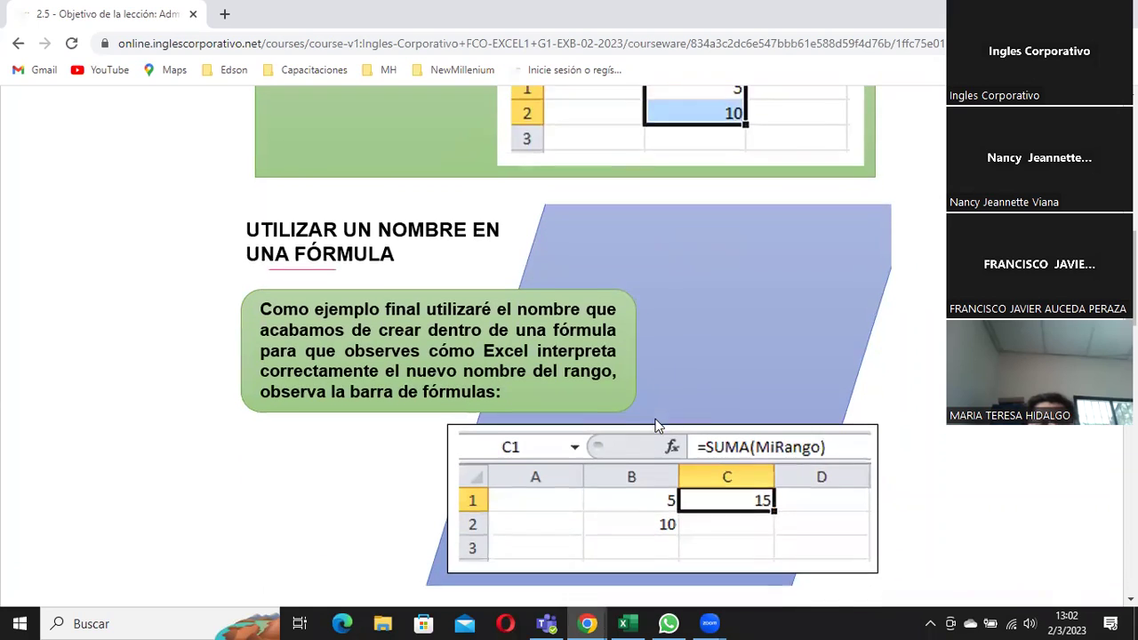
scroll(675, 416, "down", 1)
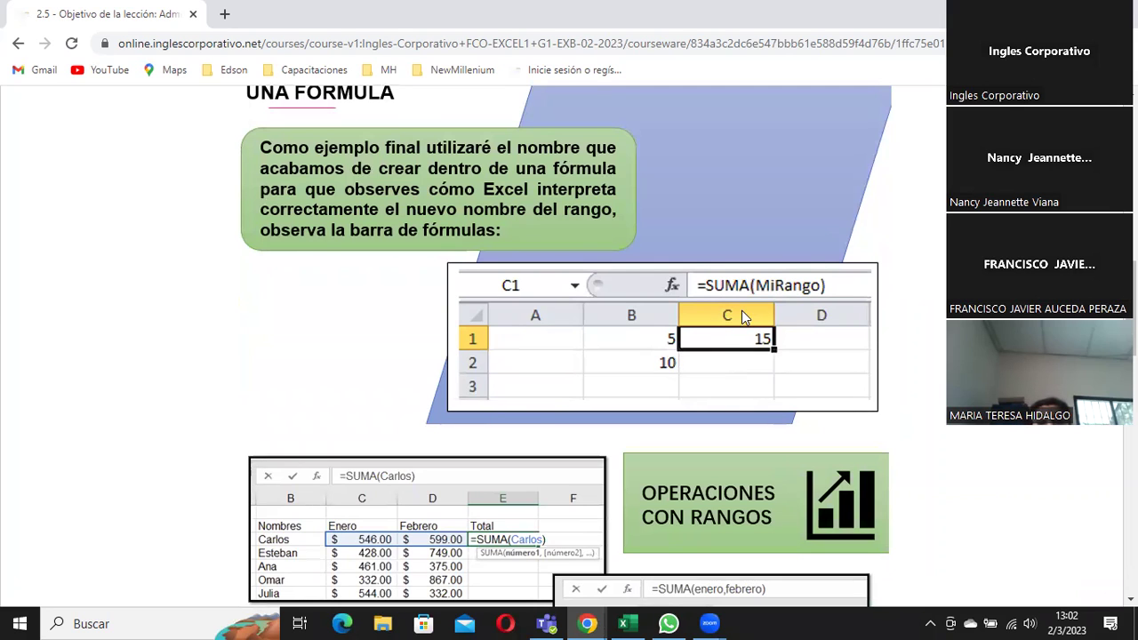
scroll(742, 311, "down", 4)
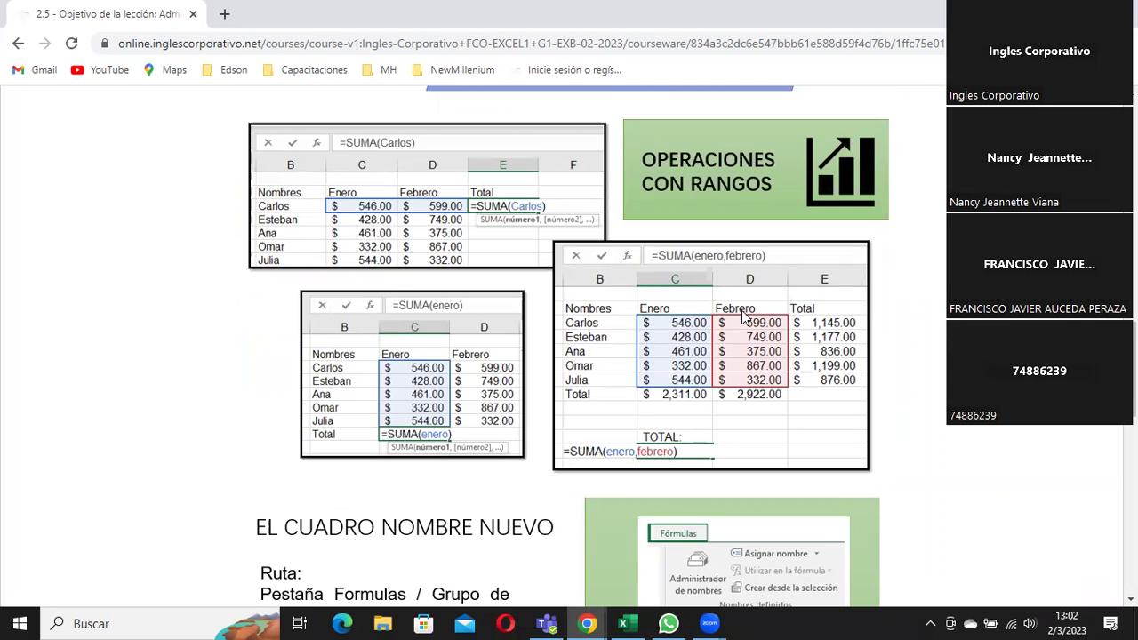
left_click(626, 623)
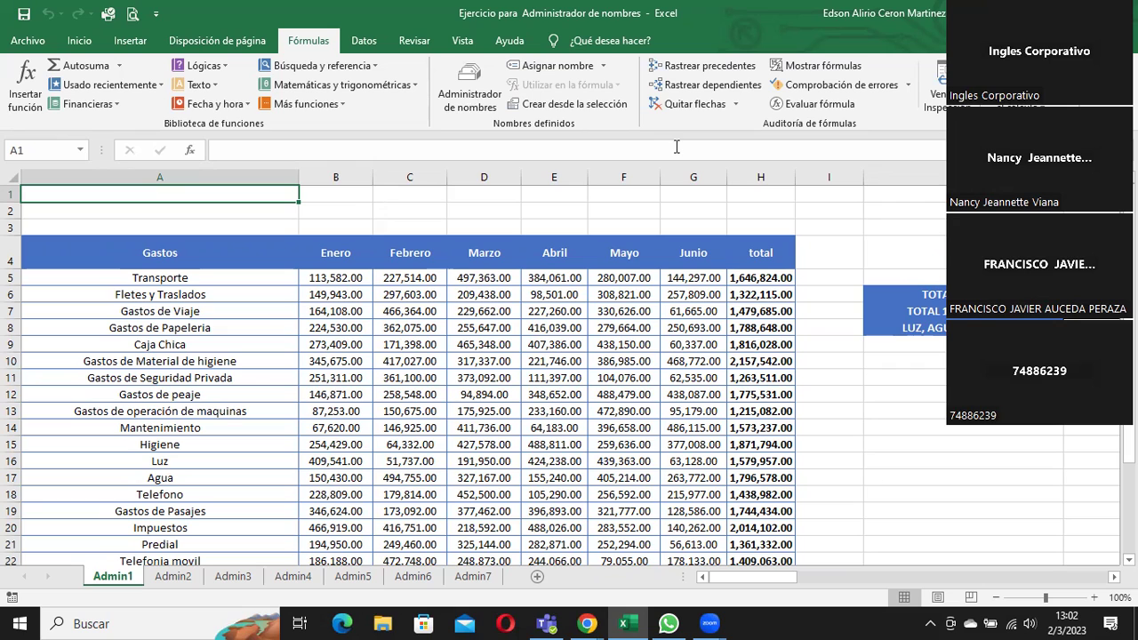
Step: Dismiss the Asignar nombre form and zoom the Admin1 sheet to 130%, scrolled back to column A
left_click(543, 66)
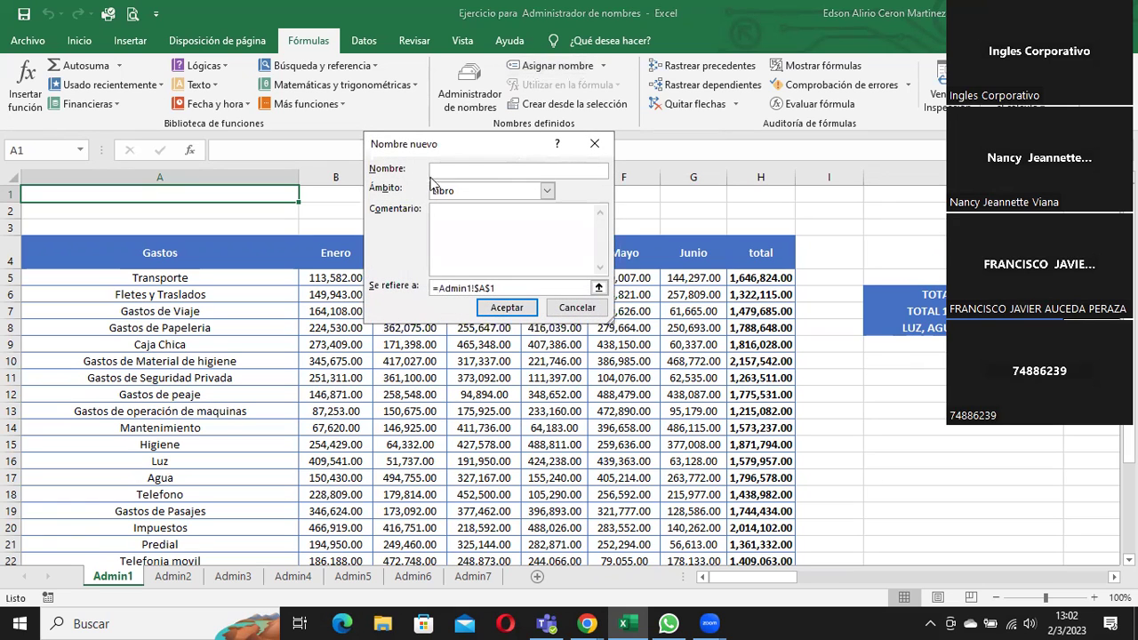
left_click(569, 306)
left_click(331, 255)
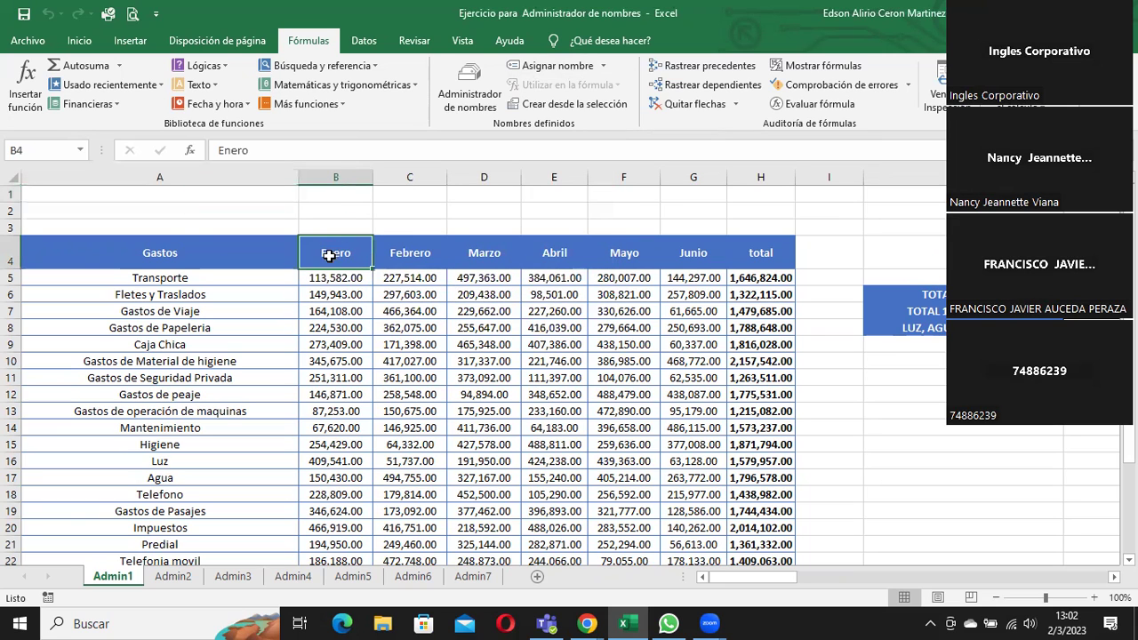
left_click(335, 277)
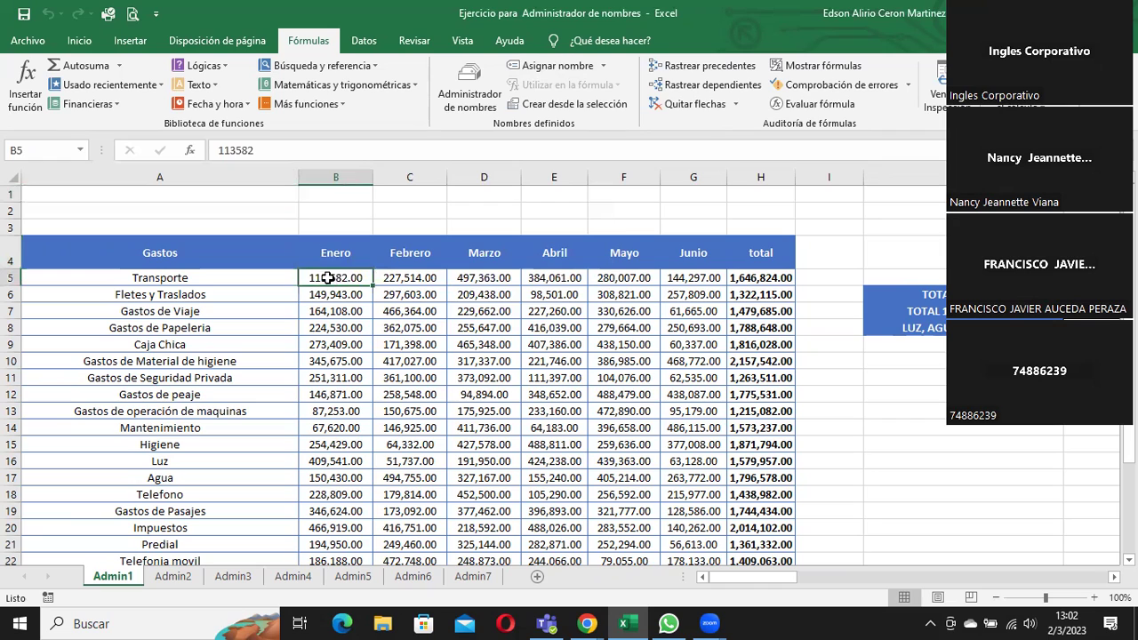
left_click(1094, 597)
left_click(1094, 596)
left_click(1094, 596)
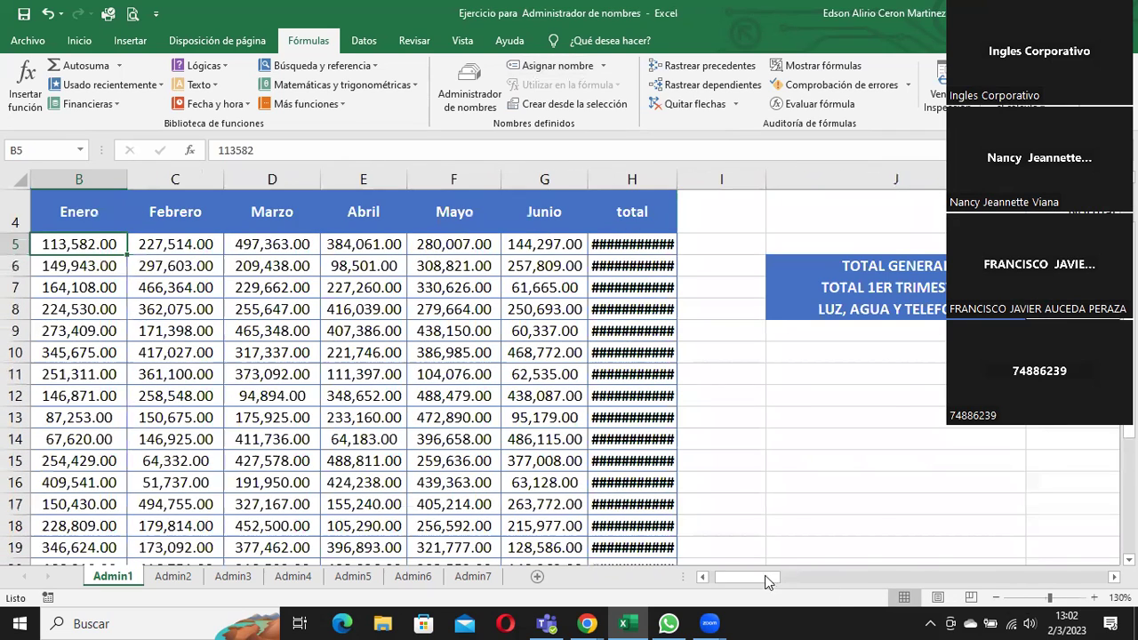
left_click_drag(766, 578, 731, 581)
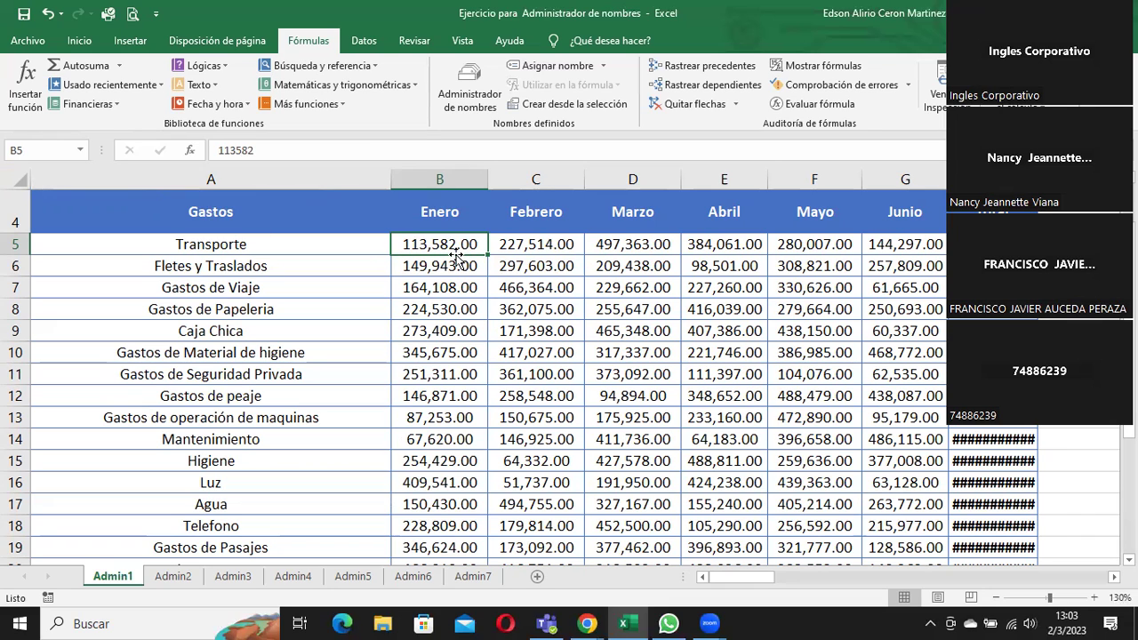
Step: Name cell B5 'Transporte_Enero' through the Name Box
left_click(34, 148)
type("Tran")
type("sporte")
type("_")
type("E")
type("nero")
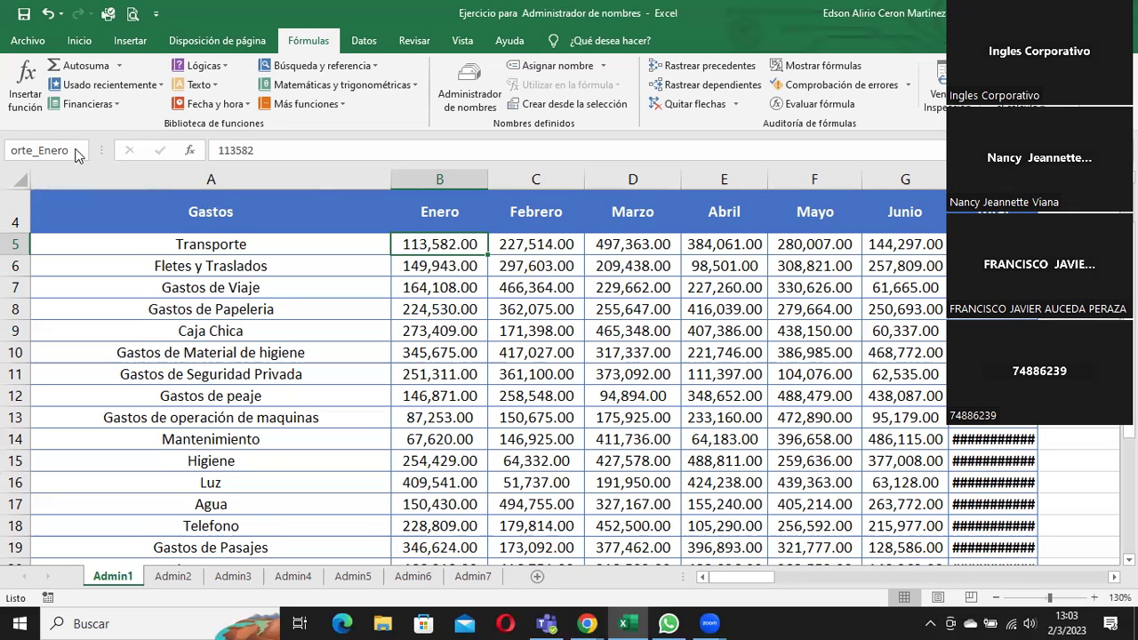
key("Return")
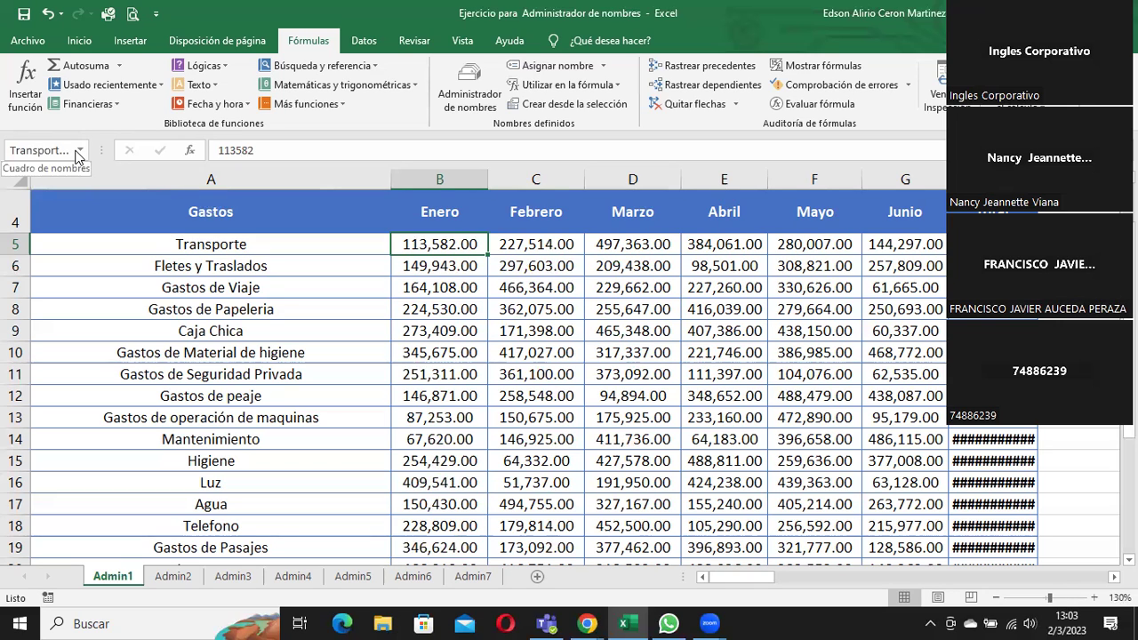
Step: From B7, jump back to Transporte_Enero using the Name Box list
left_click(452, 281)
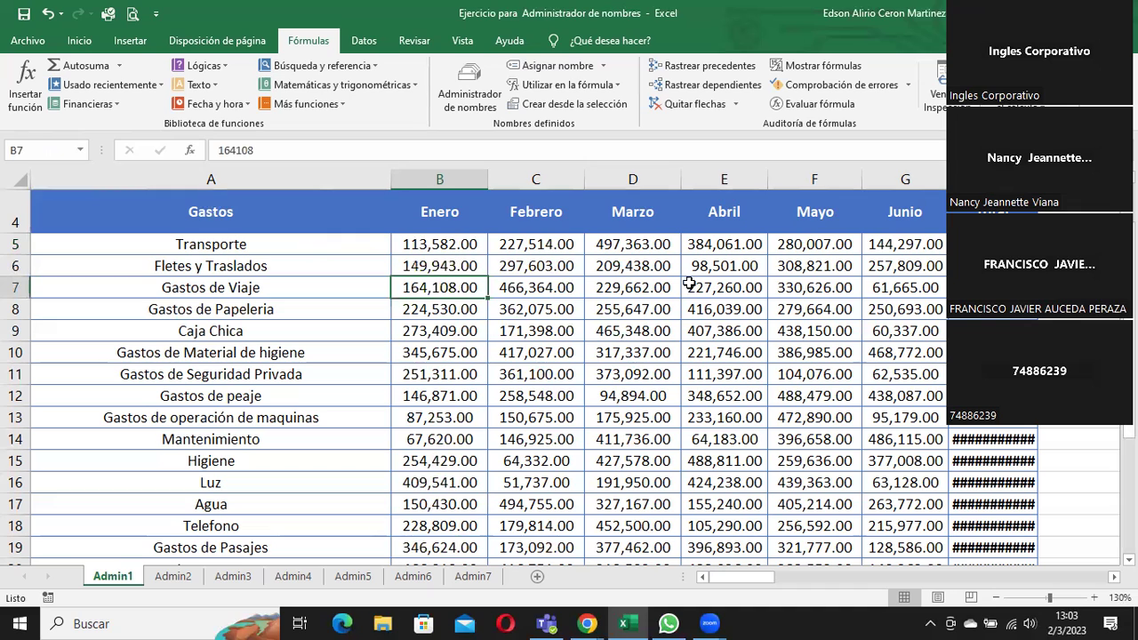
left_click(80, 150)
left_click(78, 162)
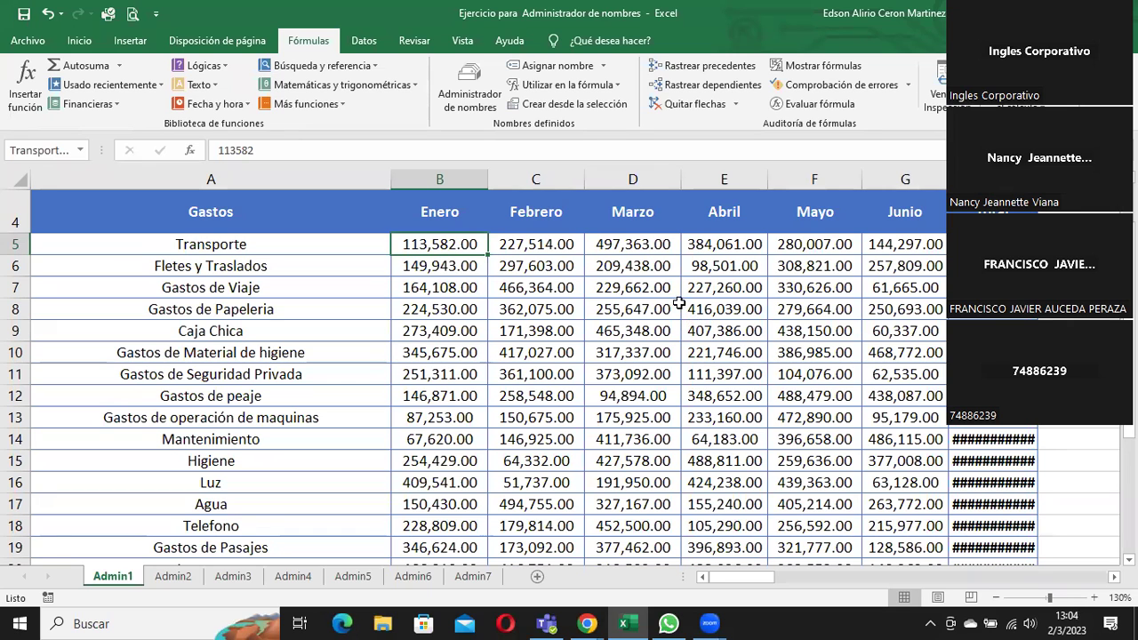
Step: Name the April values in column E 'Abril' through the Name Box
left_click_drag(715, 247, 729, 509)
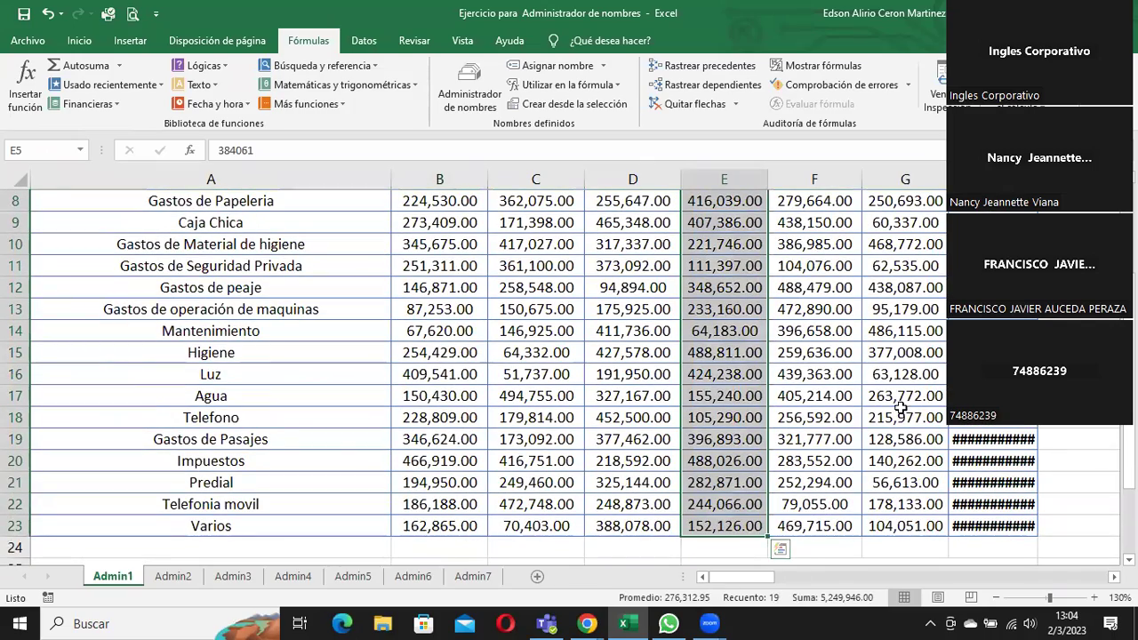
scroll(929, 403, "up", 1)
scroll(929, 403, "up", 2)
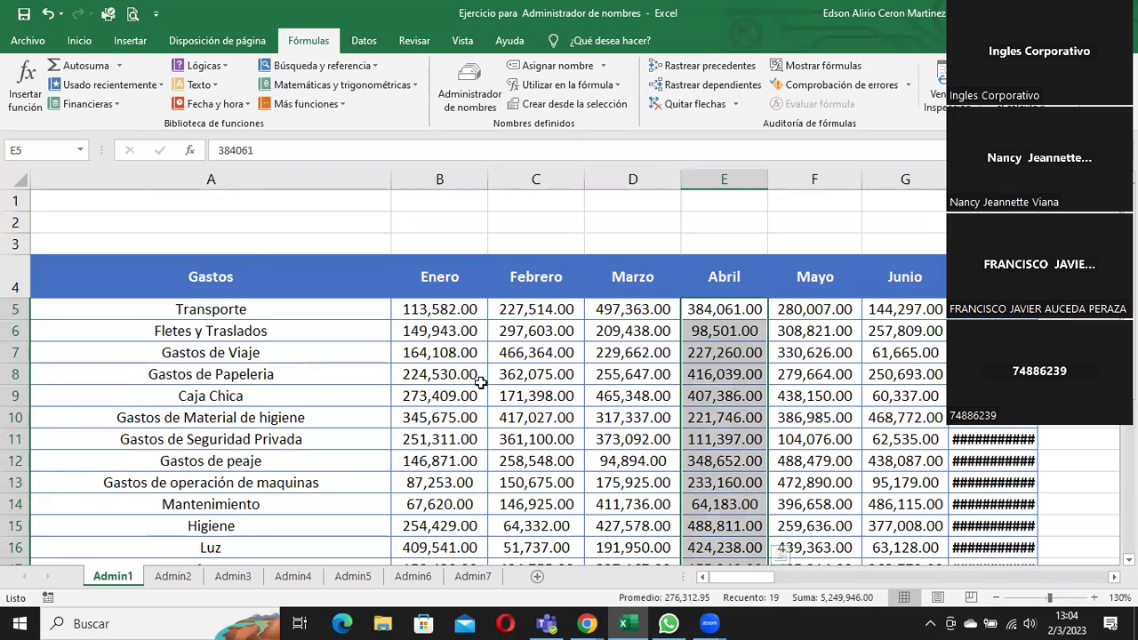
left_click(32, 149)
type("Ab")
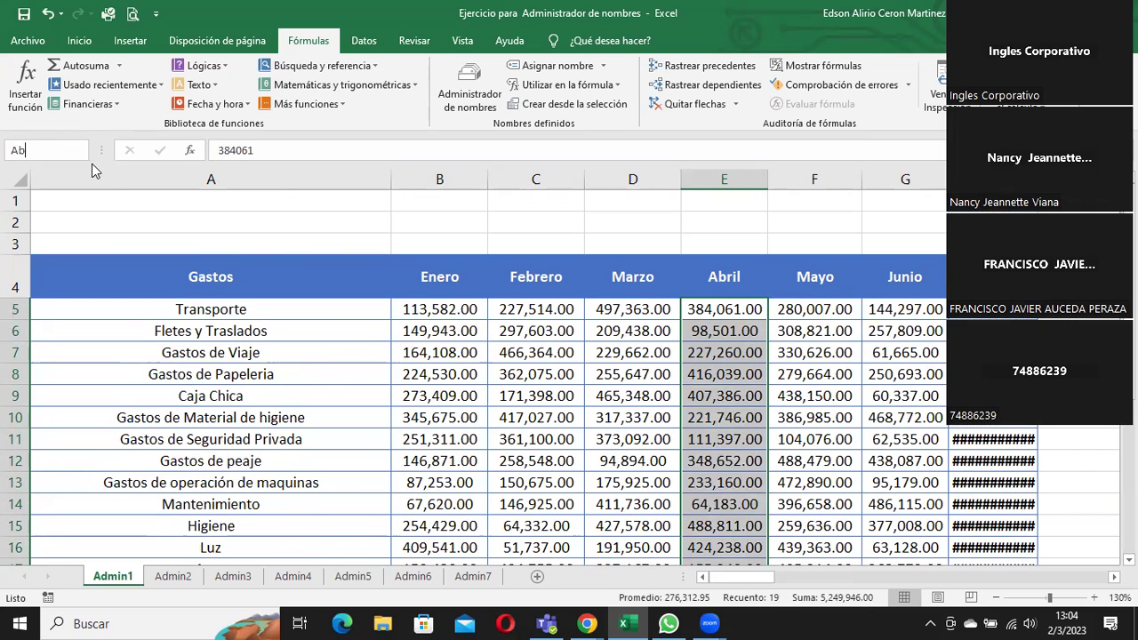
type("ril")
key("Return")
Step: Check cell B5 Transporte_Enero and reselect the Abril range E5:E23
left_click(533, 382)
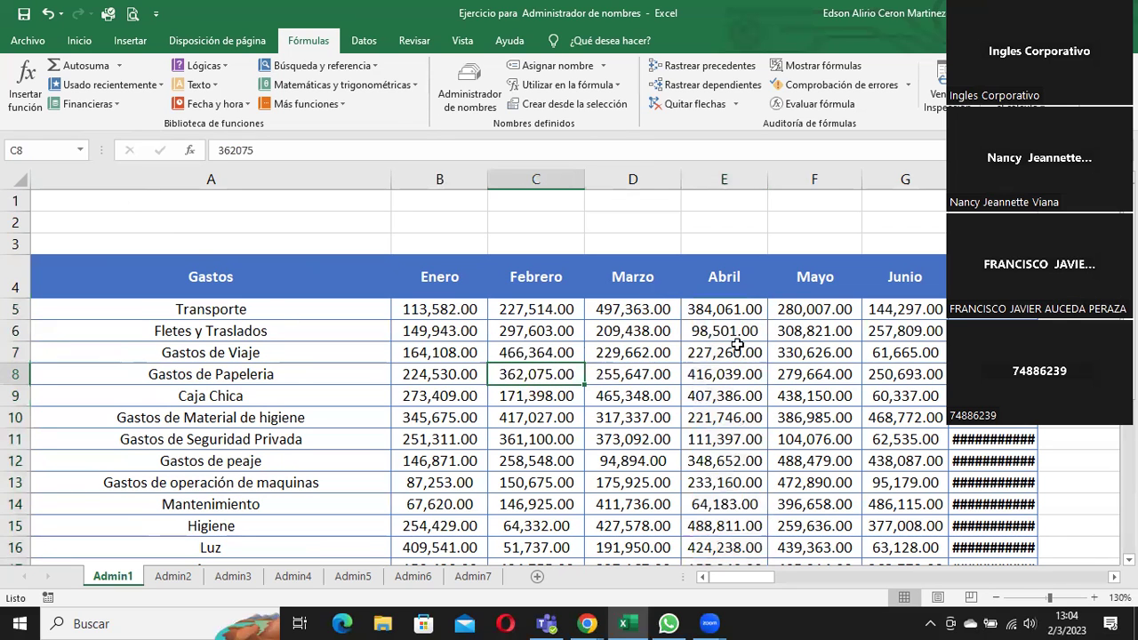
left_click(804, 312)
left_click(444, 309)
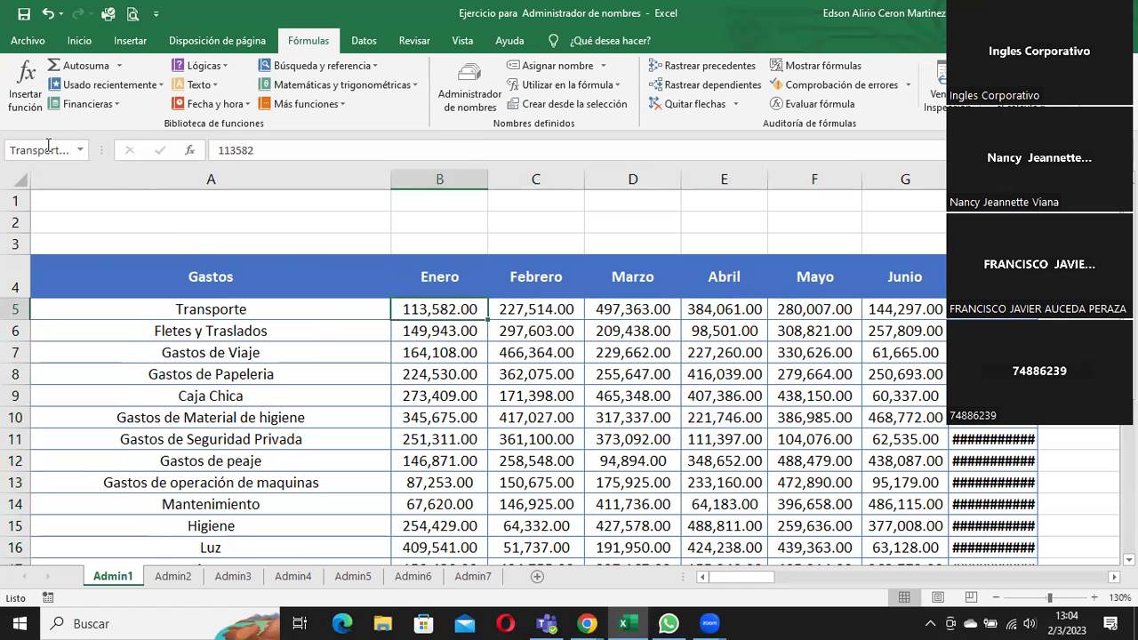
left_click_drag(706, 311, 744, 547)
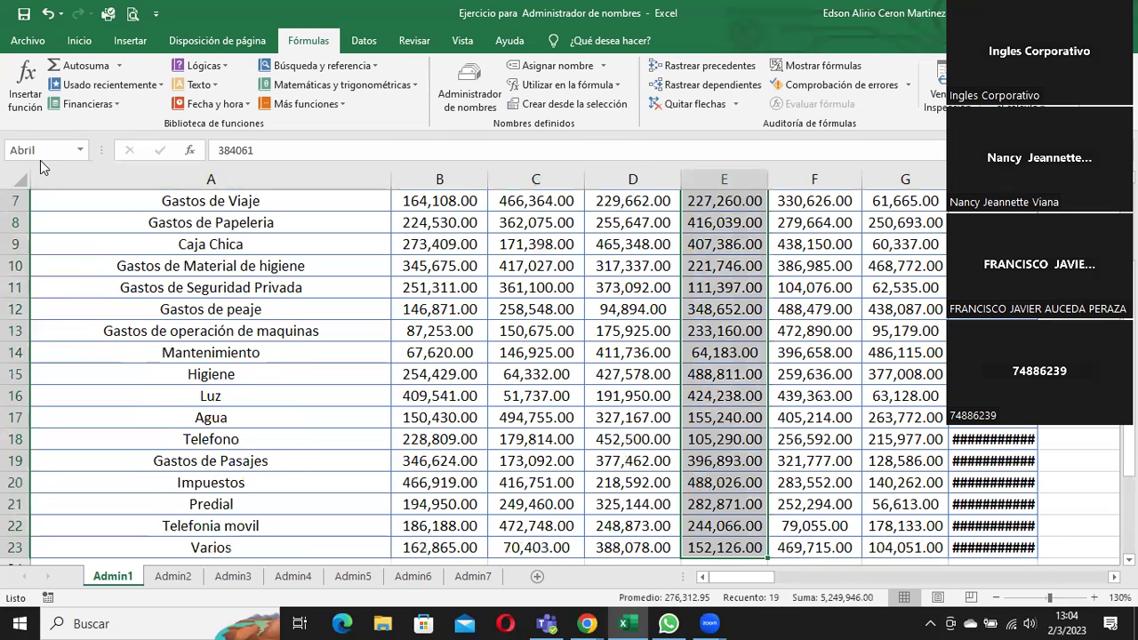
scroll(707, 356, "up", 2)
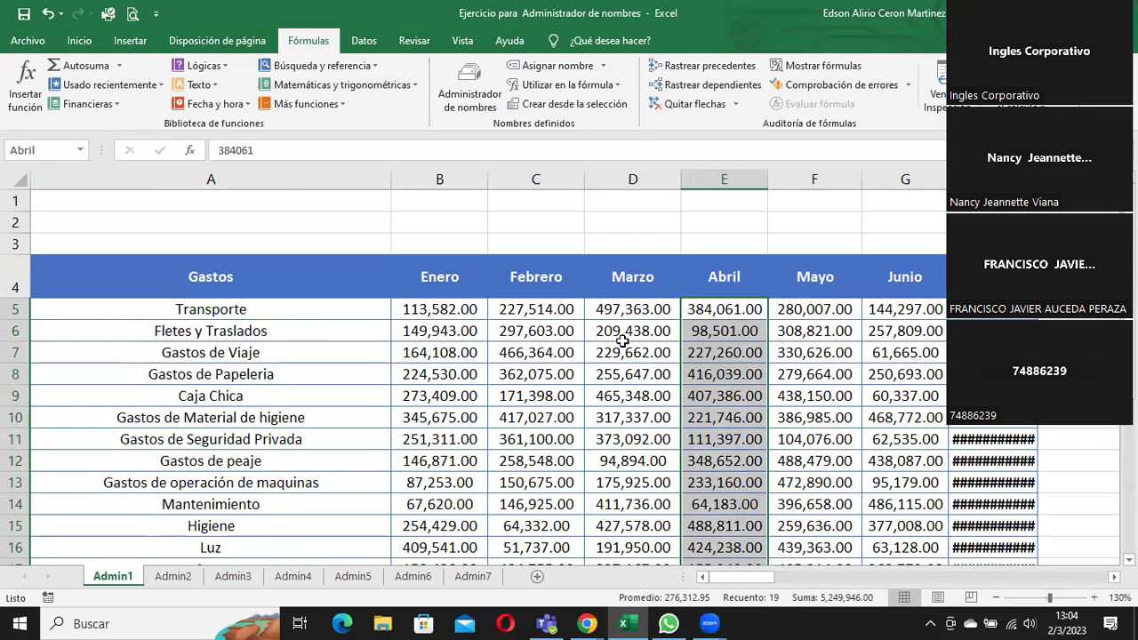
left_click(440, 310)
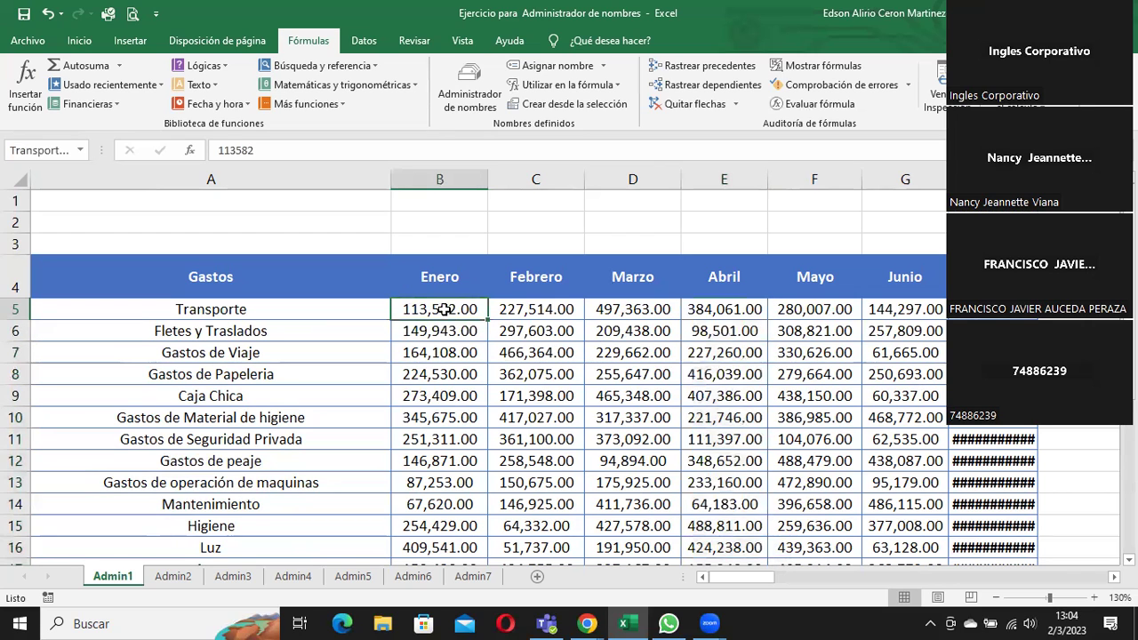
left_click_drag(688, 310, 734, 521)
scroll(444, 418, "up", 3)
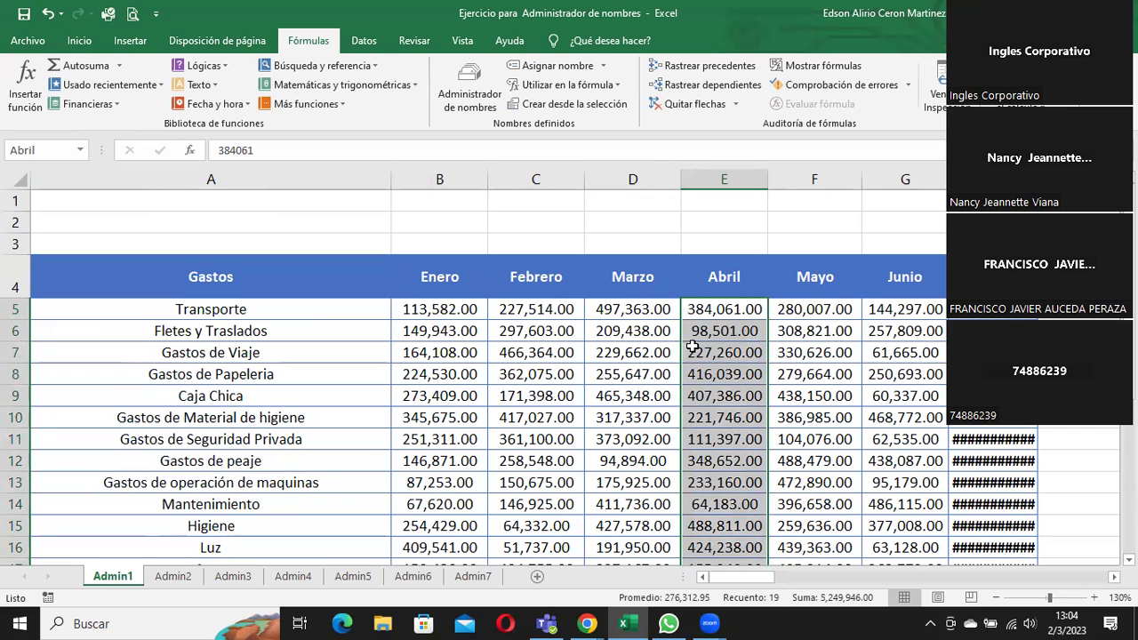
Step: On the Inicio tab, jump to the Abril range, then to Transporte, via the Name Box list
left_click(78, 41)
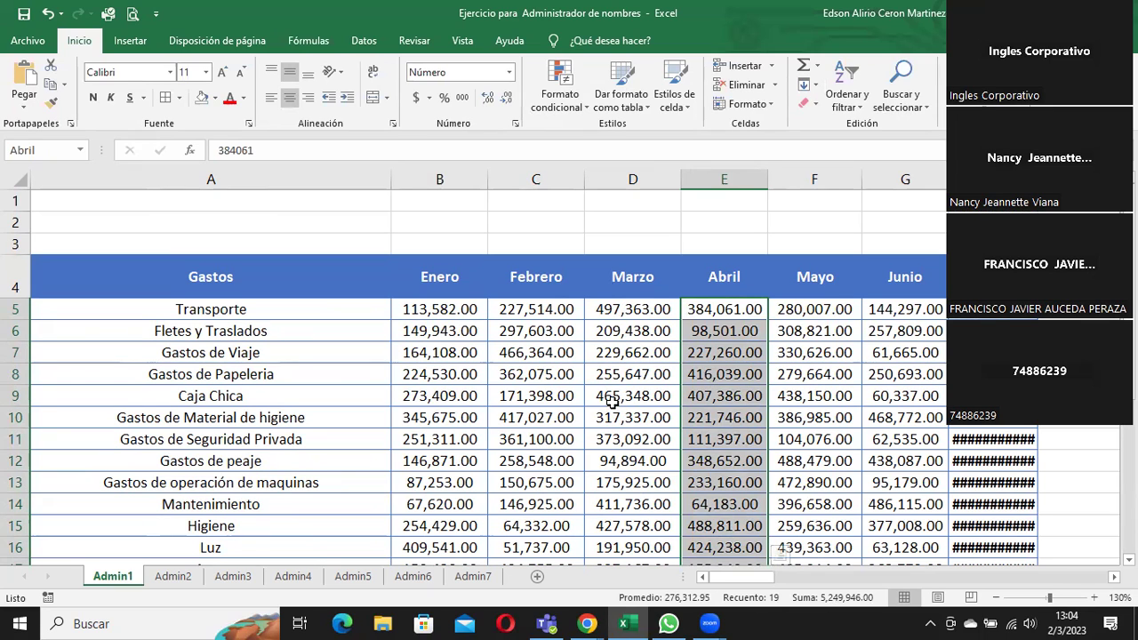
left_click(545, 353)
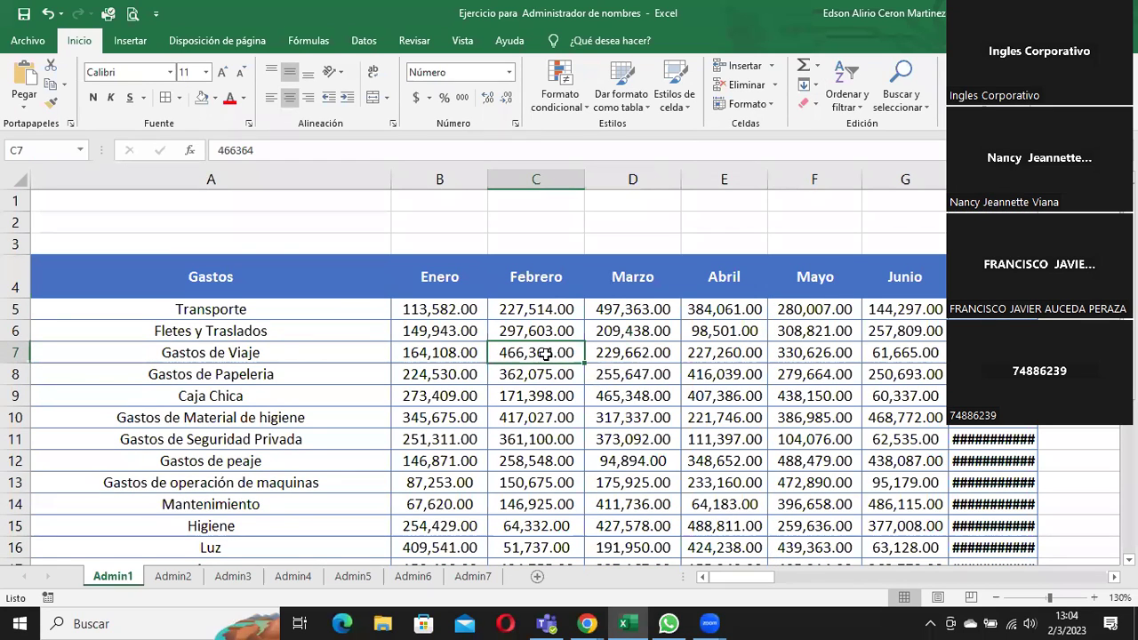
left_click(79, 151)
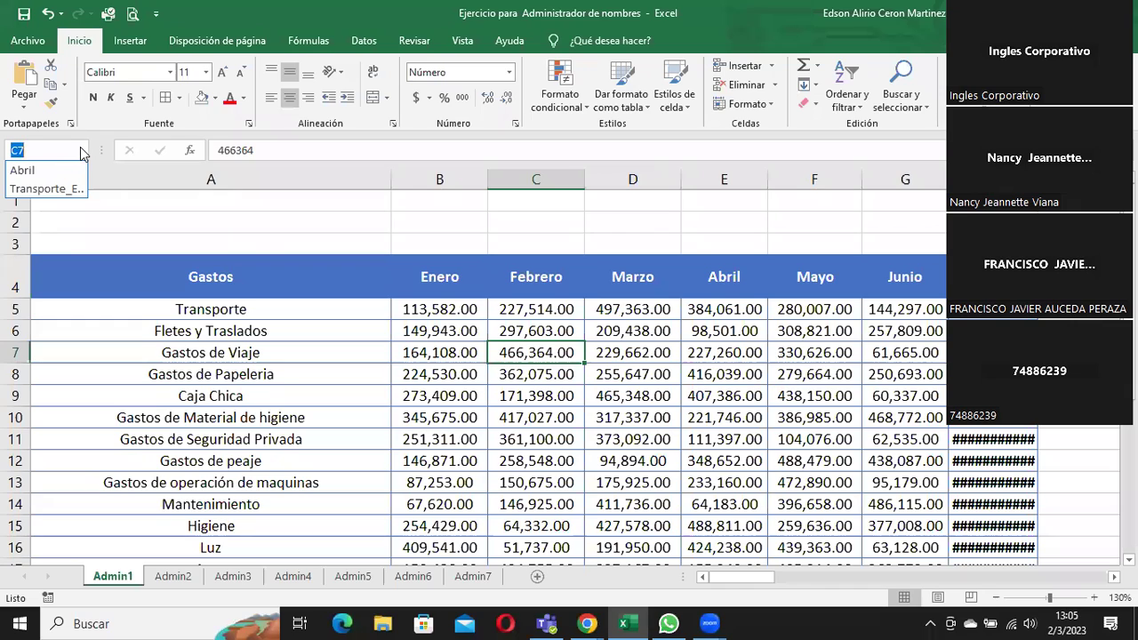
left_click(30, 171)
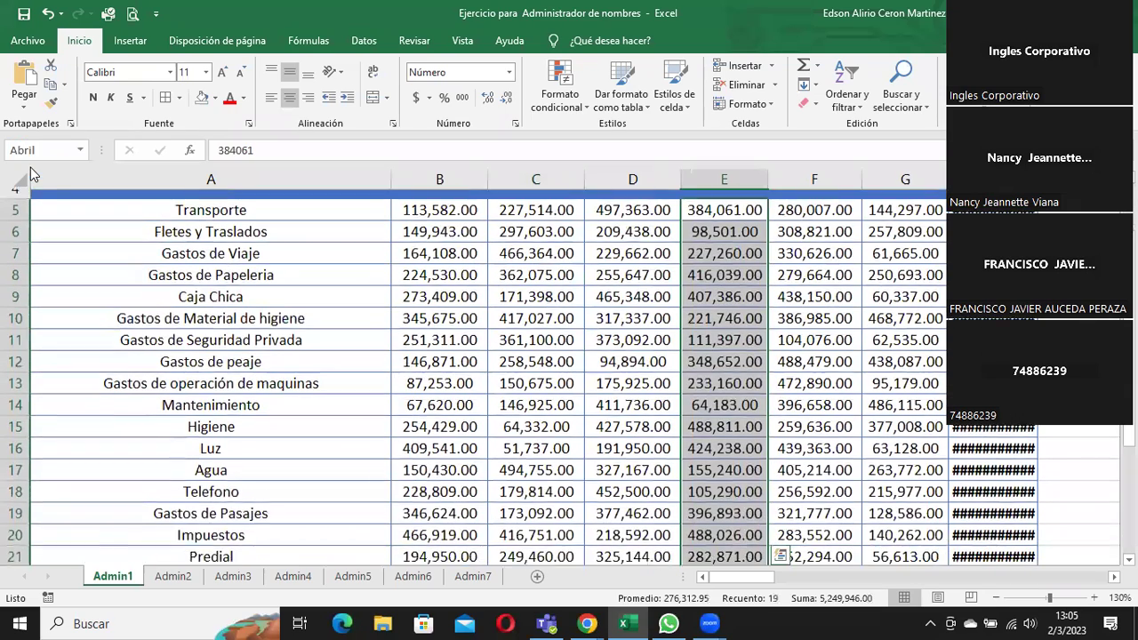
scroll(569, 374, "up", 1)
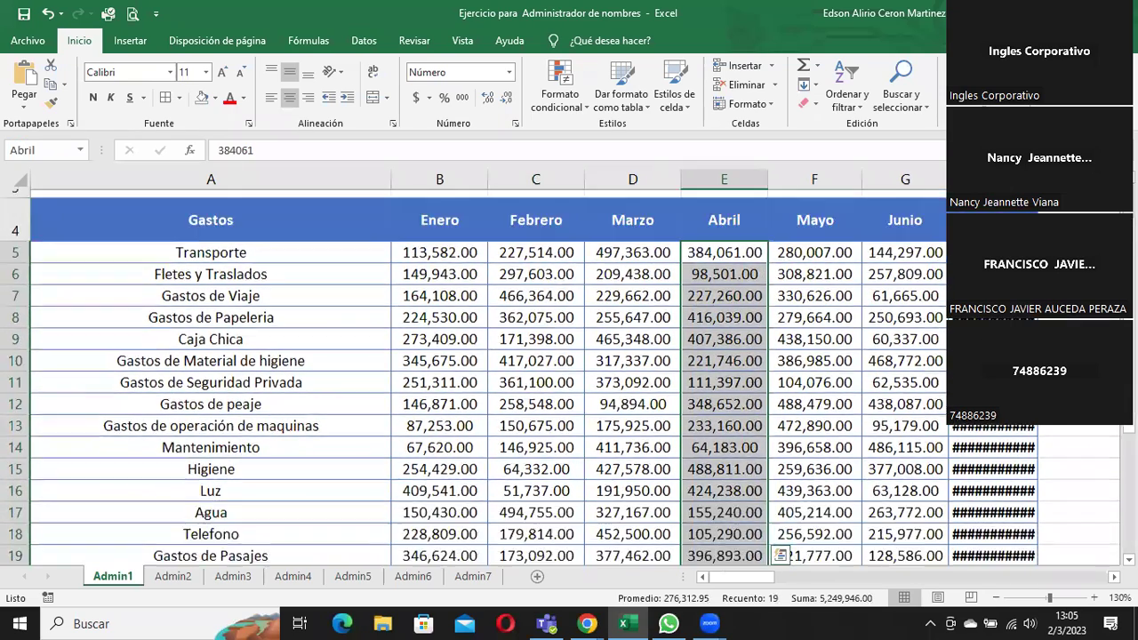
scroll(569, 373, "down", 3)
scroll(569, 374, "up", 4)
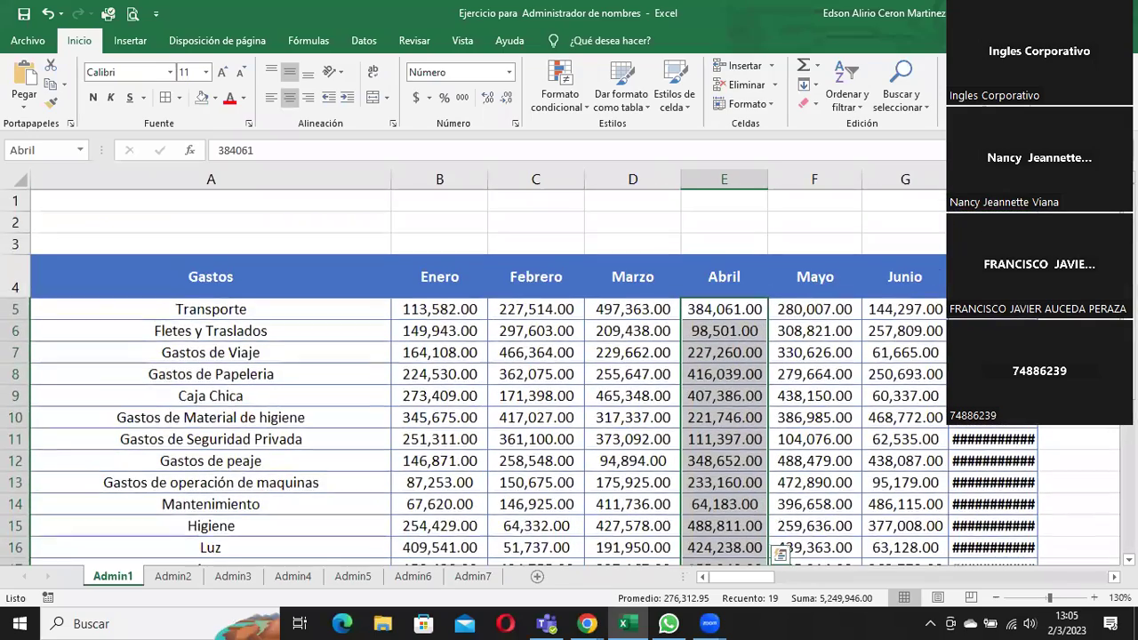
left_click(81, 150)
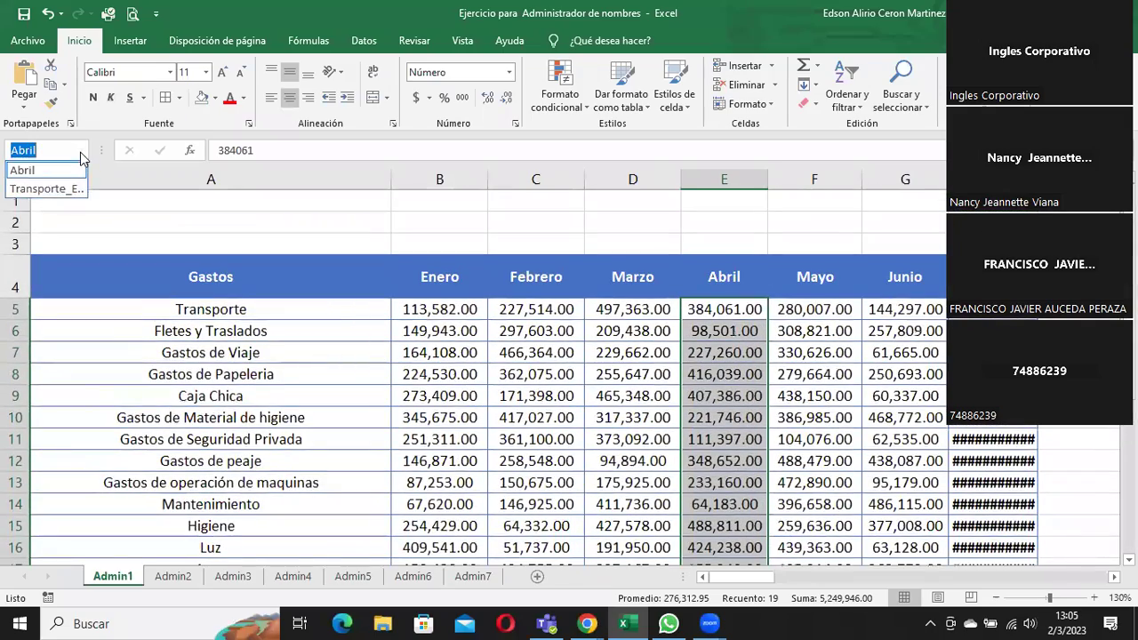
left_click(36, 187)
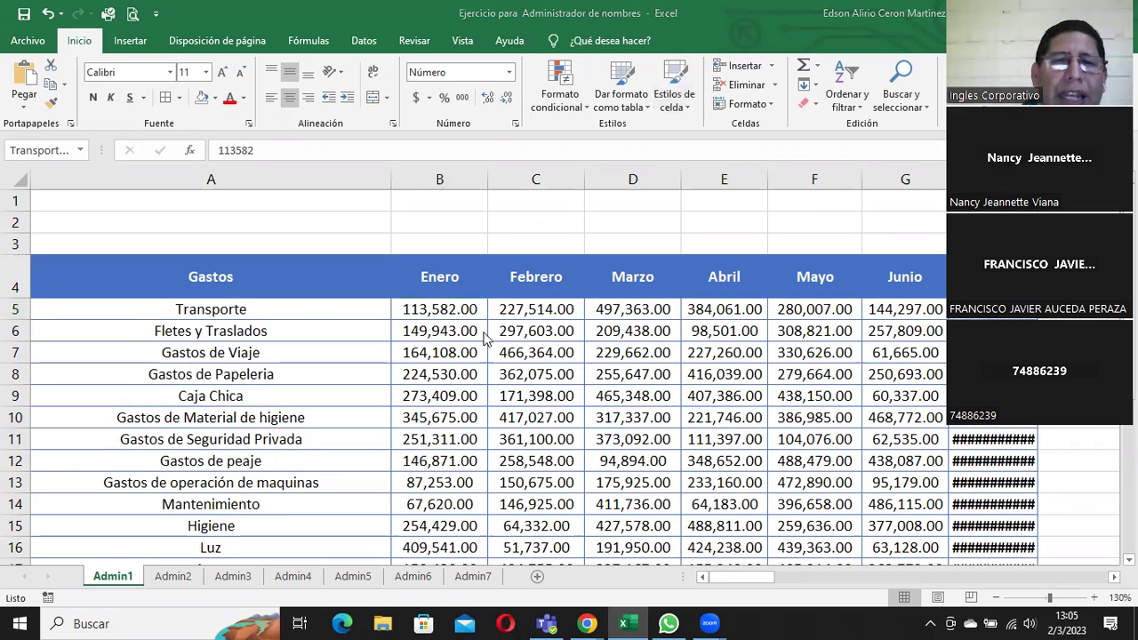
left_click(428, 308)
left_click_drag(701, 313, 735, 525)
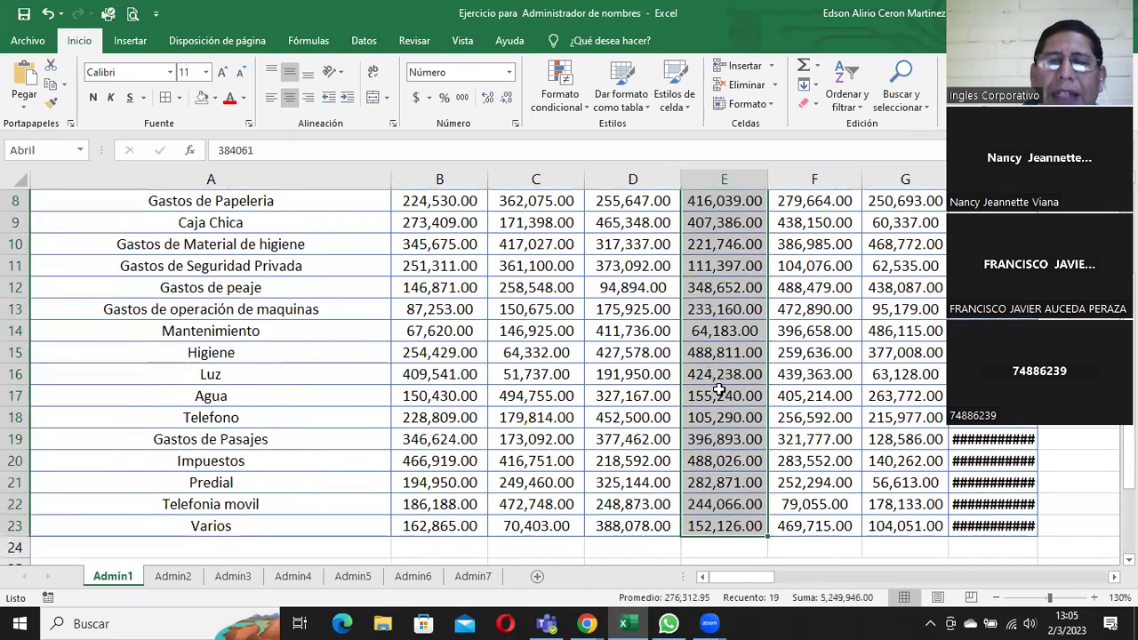
scroll(719, 391, "up", 3)
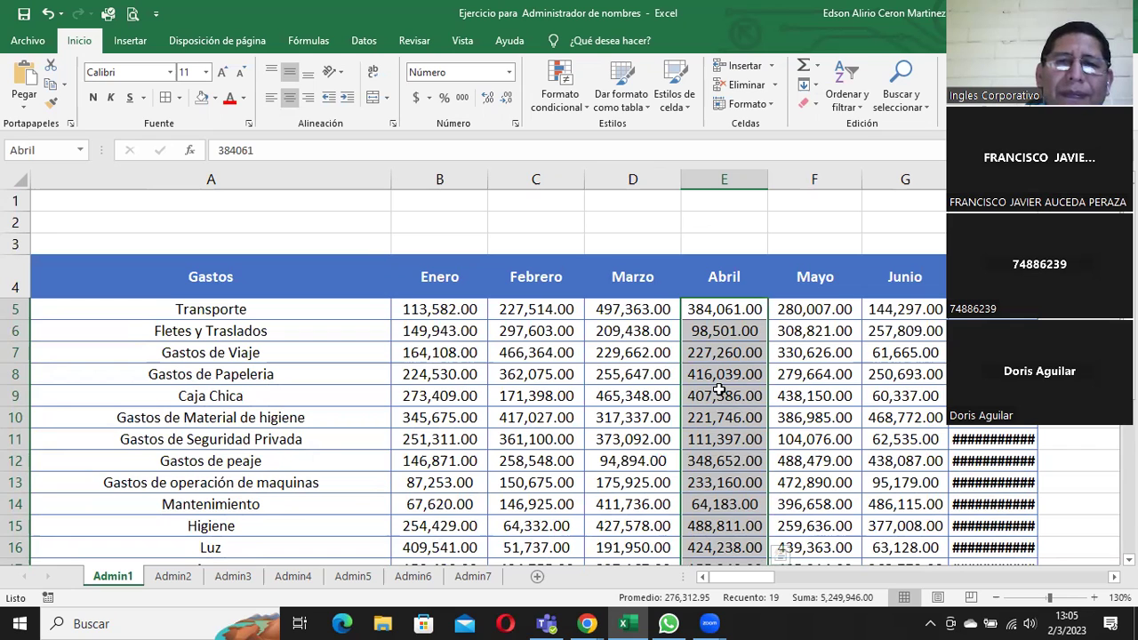
left_click(481, 315)
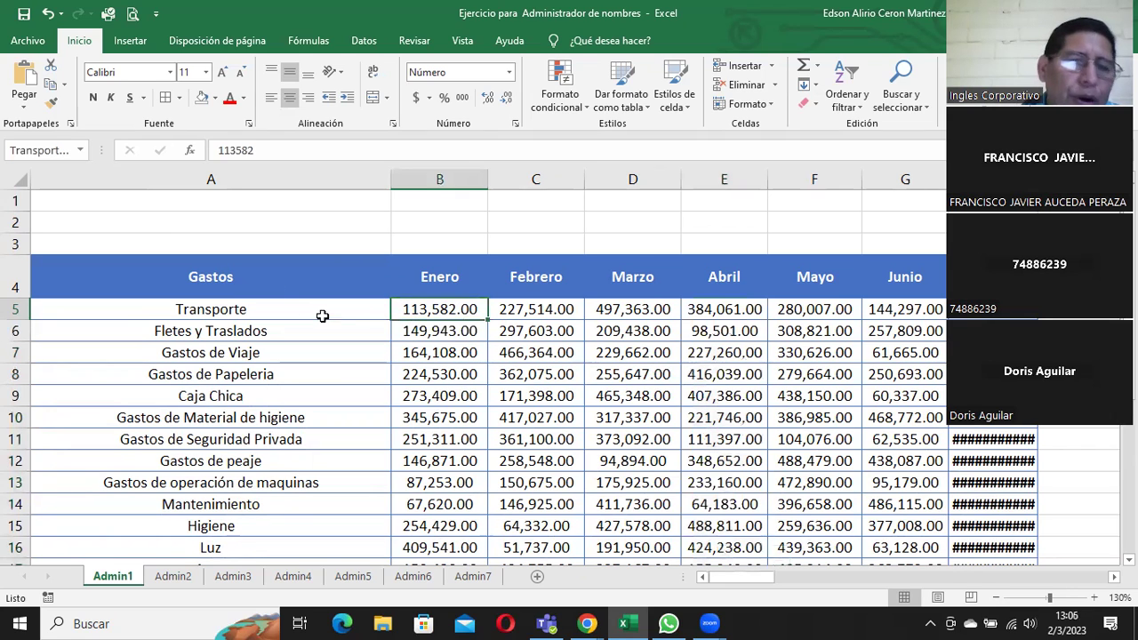
left_click(526, 311)
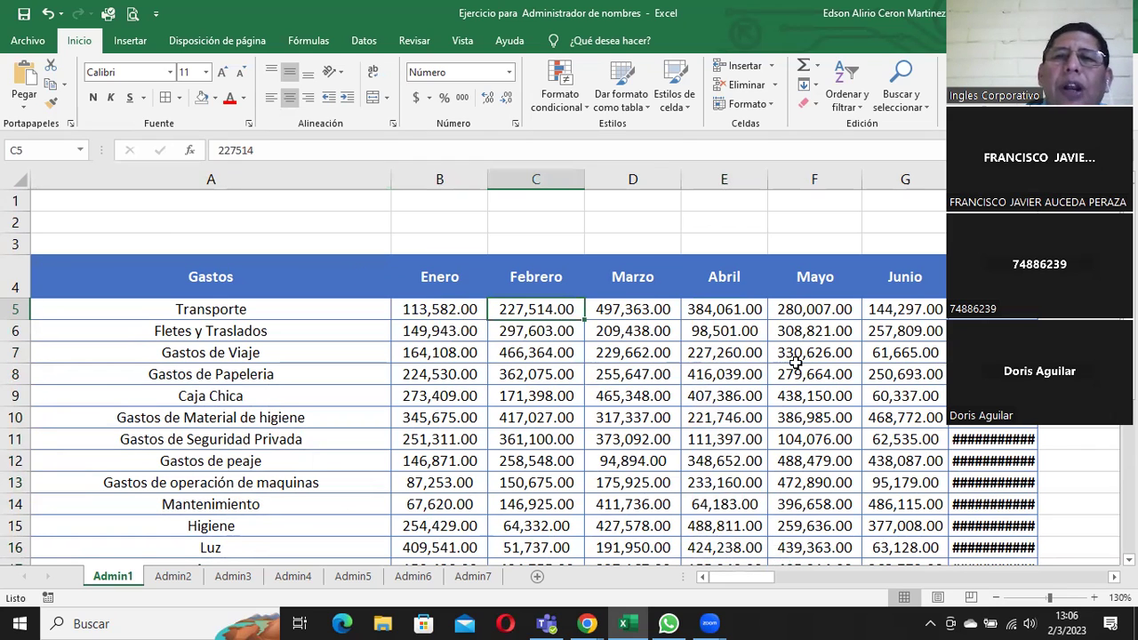
Step: Select F5:F23 and name it 'Mayo' through the Name Box
left_click_drag(816, 311, 814, 483)
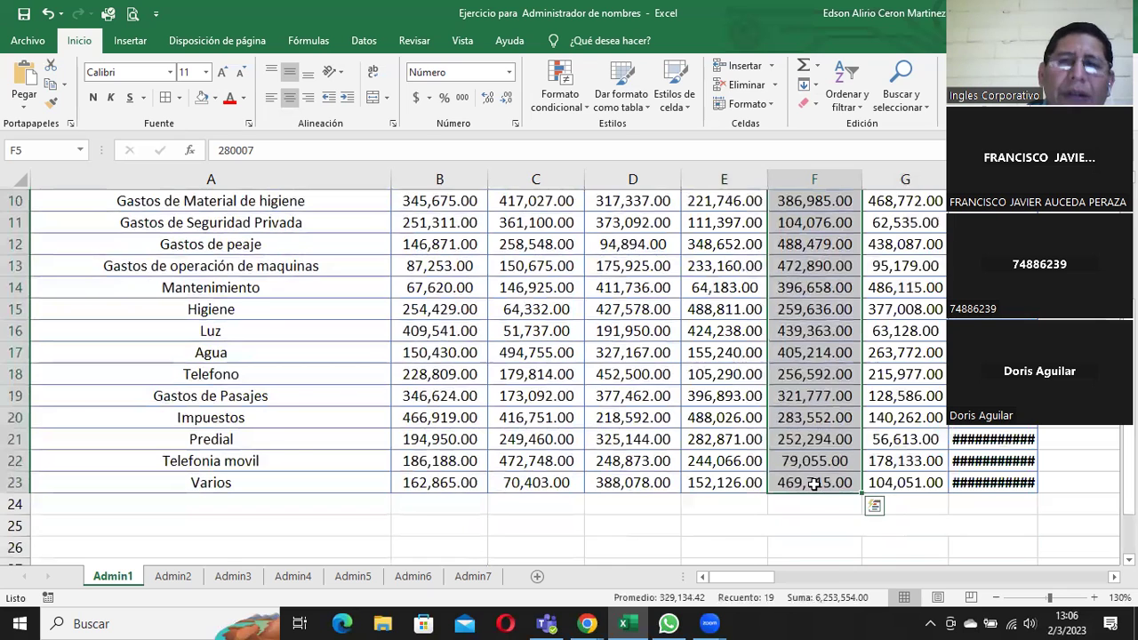
scroll(814, 480, "up", 3)
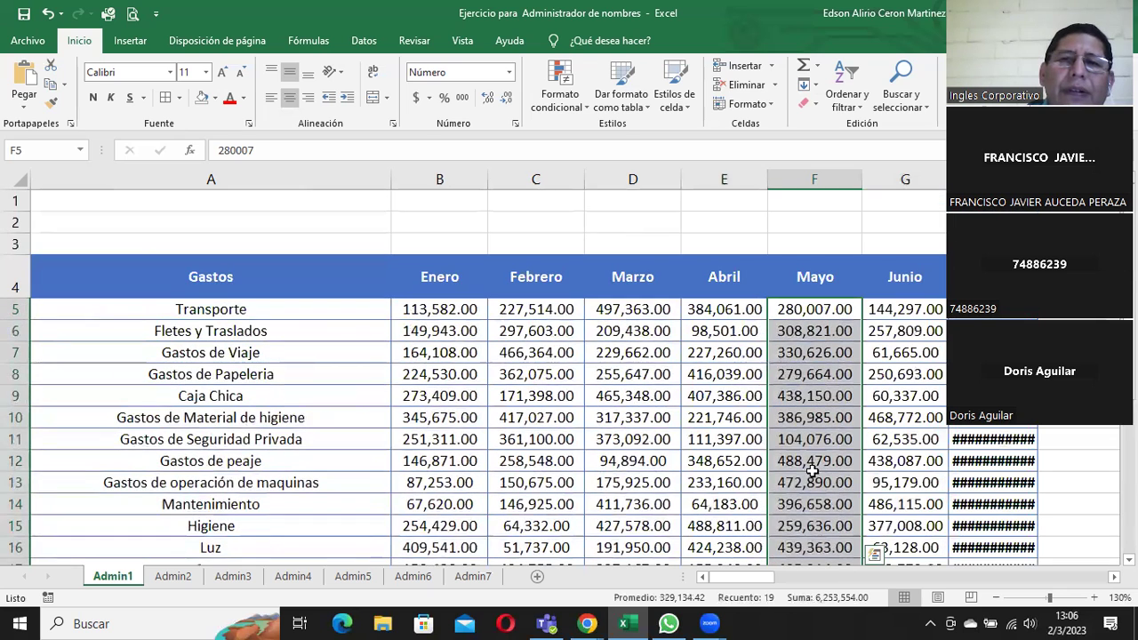
left_click(28, 149)
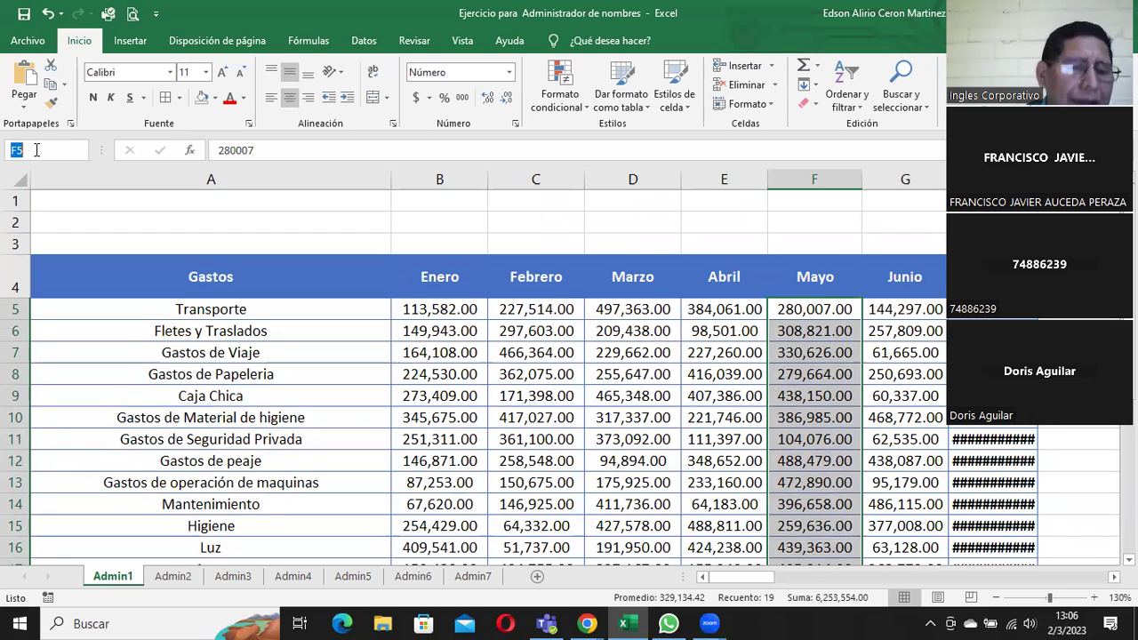
type("Mayo")
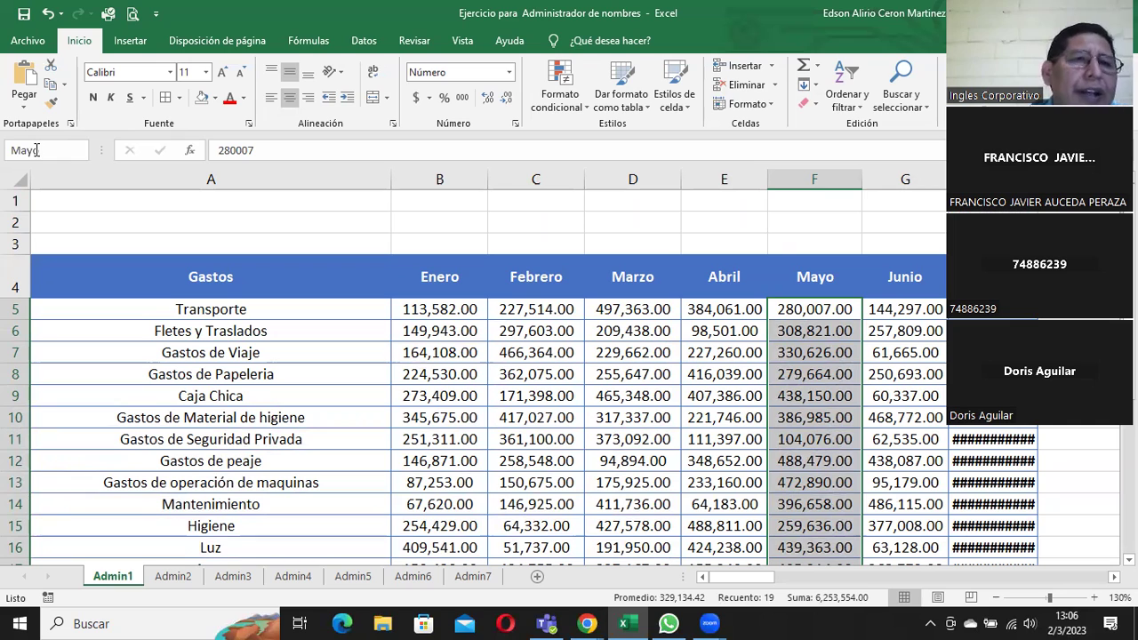
key("Return")
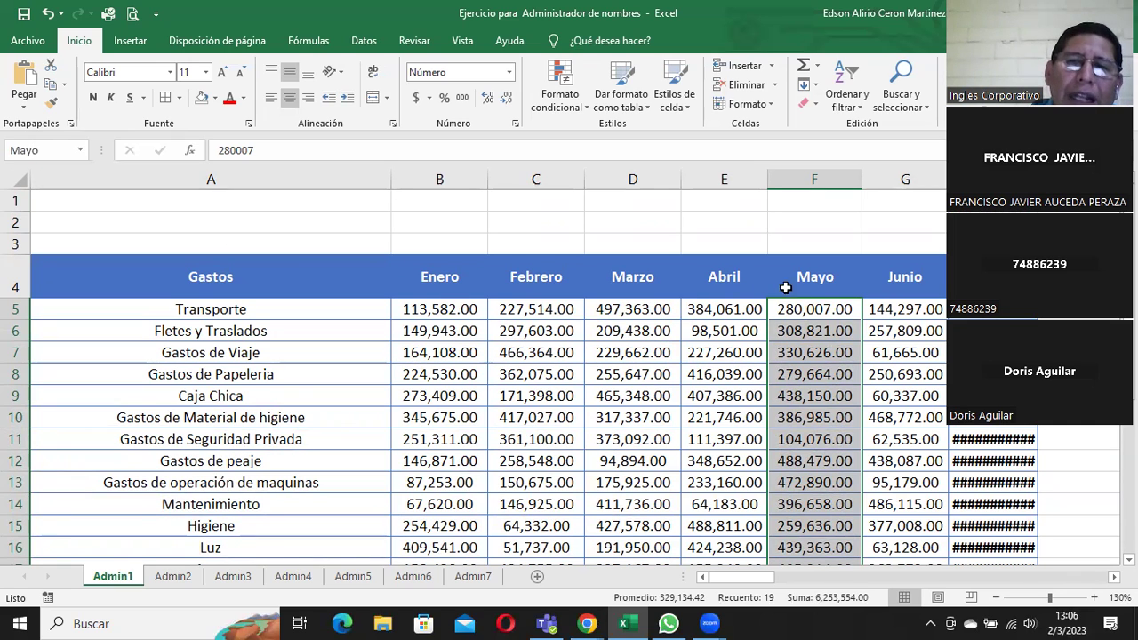
Step: Deselect the Mayo range and select the Abril and Mayo Transporte values
scroll(781, 404, "down", 1)
scroll(764, 249, "down", 4)
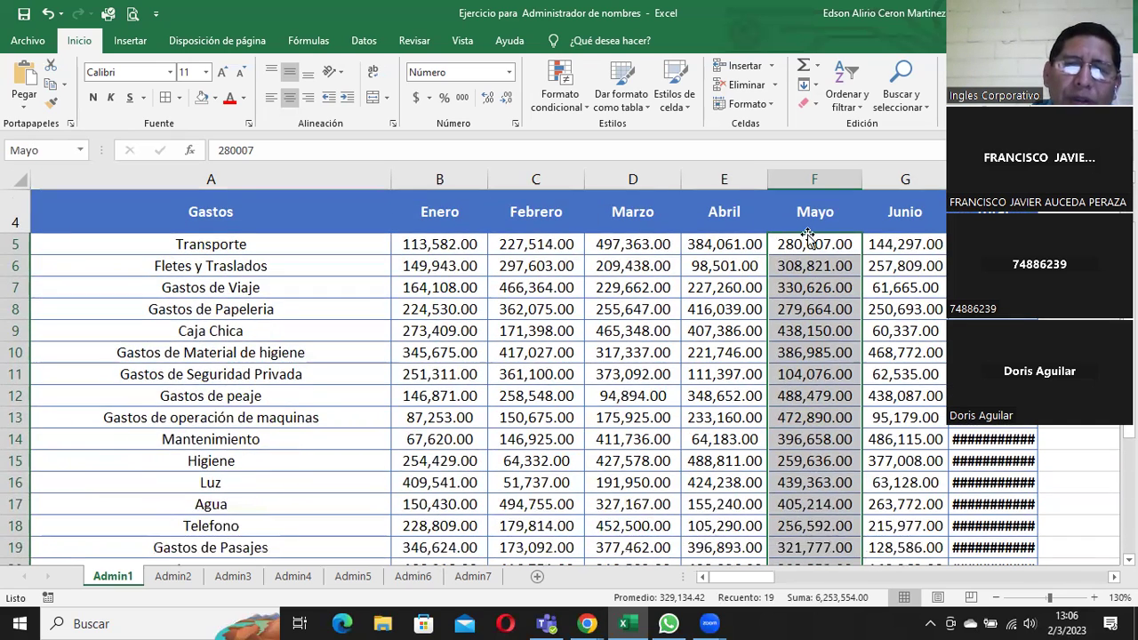
scroll(800, 296, "up", 4)
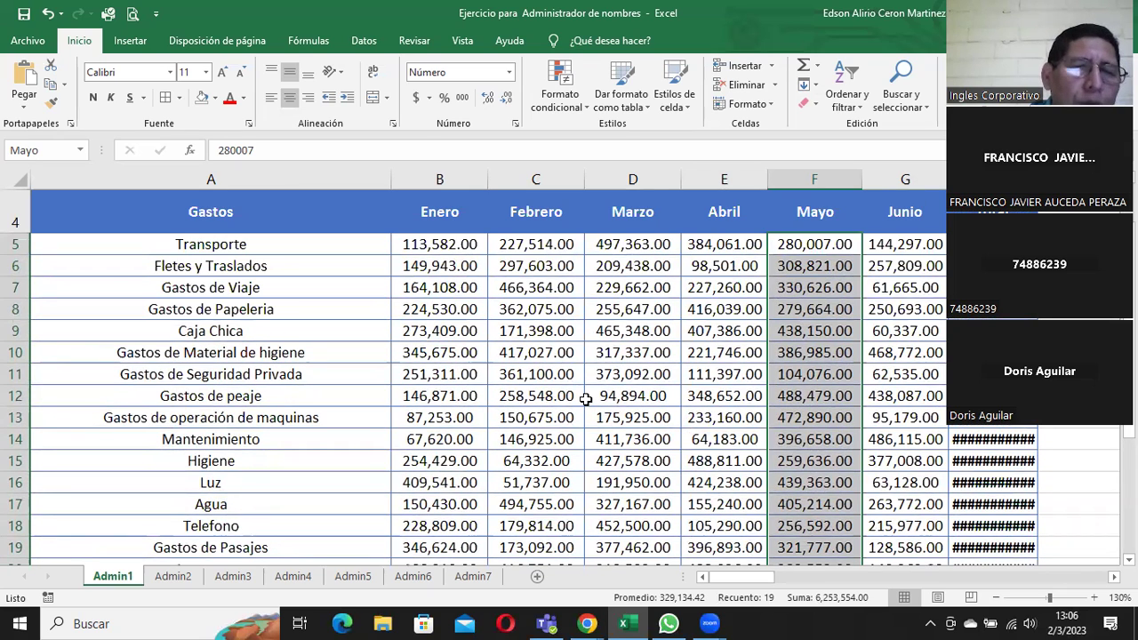
left_click(439, 247)
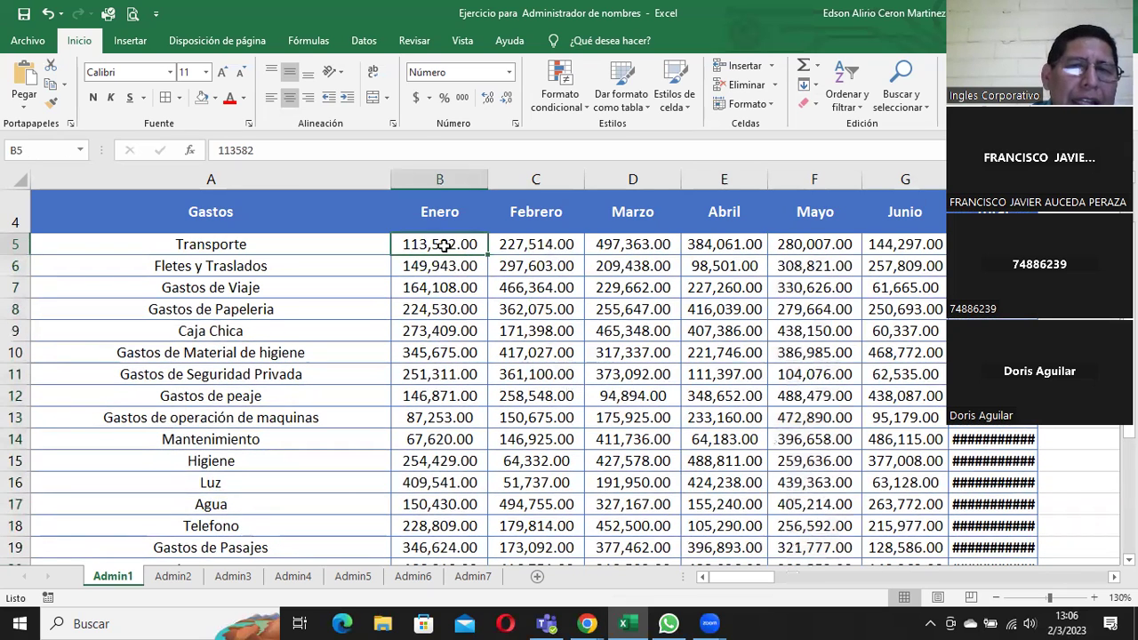
left_click(724, 242)
left_click(790, 247)
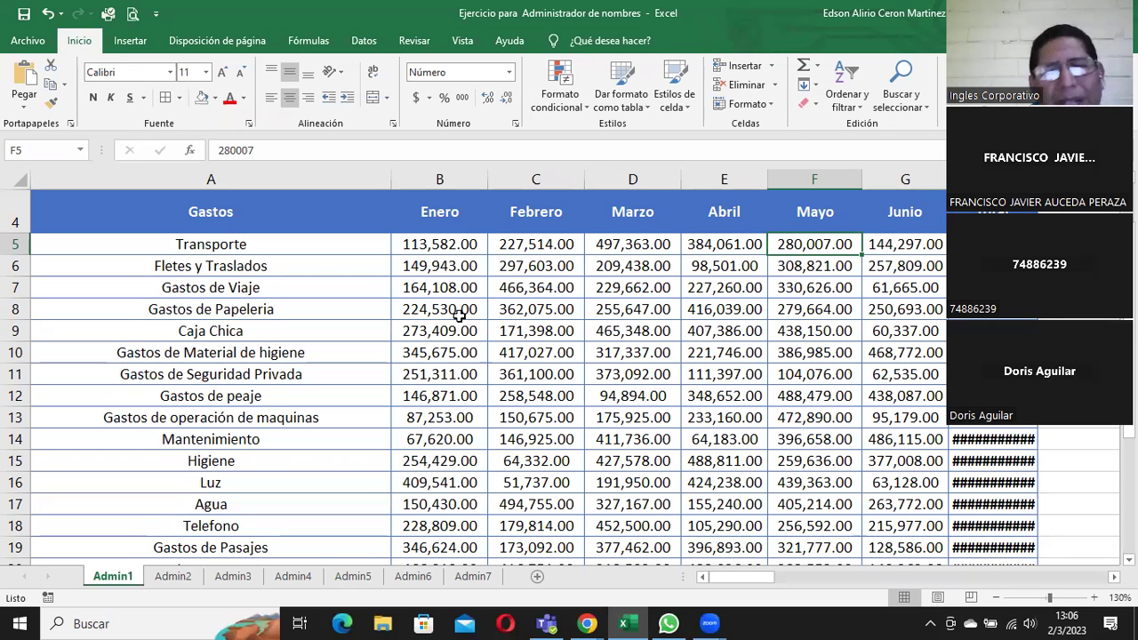
Step: Widen total column H so row sums like 1,646,824.00 display
left_click_drag(737, 578, 763, 577)
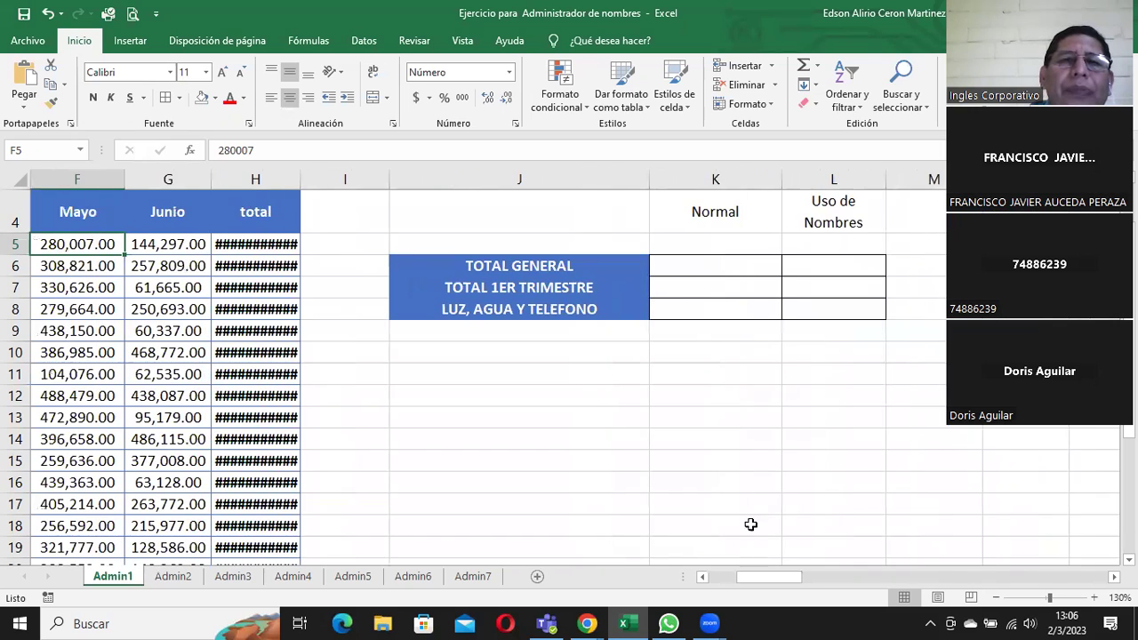
left_click_drag(300, 178, 347, 185)
left_click(322, 249)
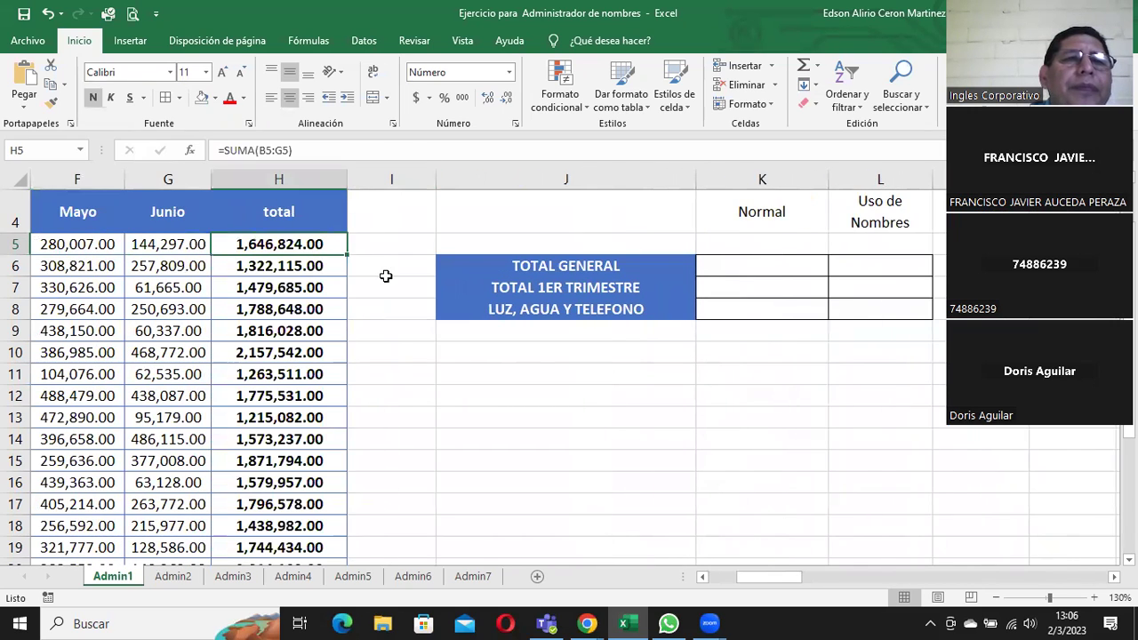
left_click(737, 263)
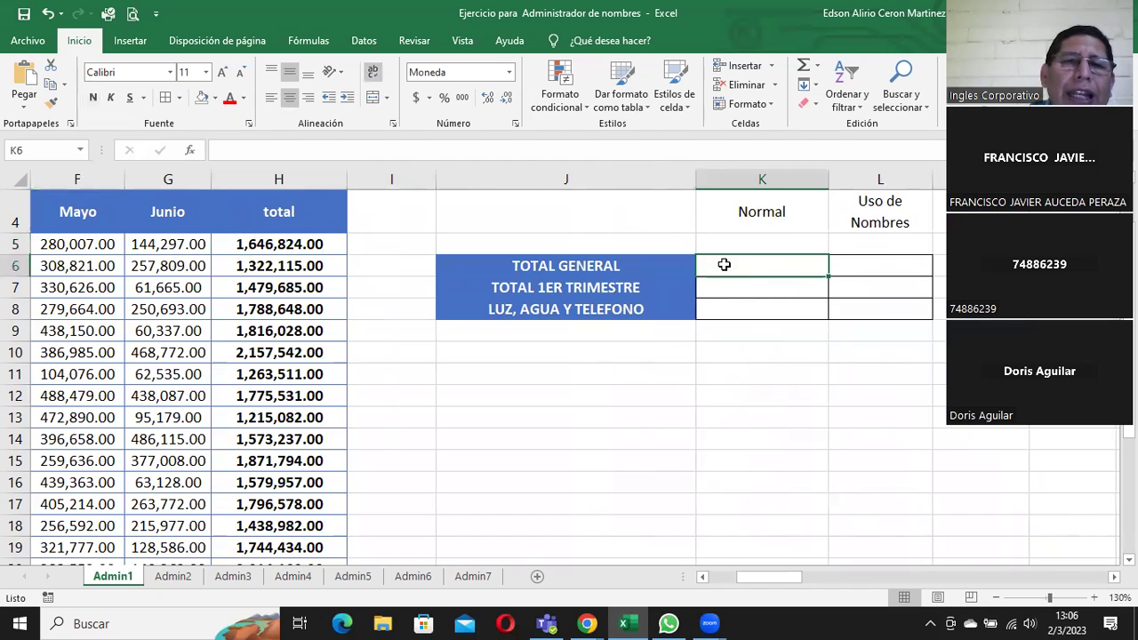